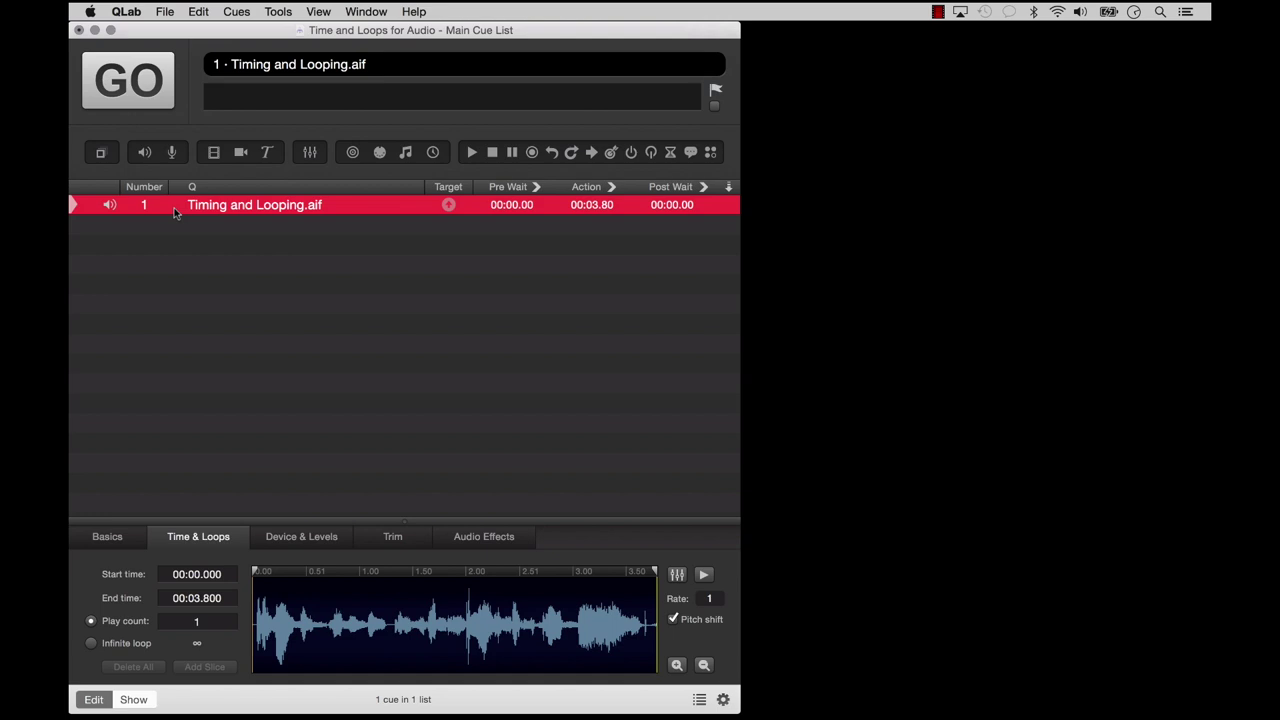
Step: Set the Timing and Looping.aif cue's end time to 00:00.721, playing the cue before and after the change
key(space)
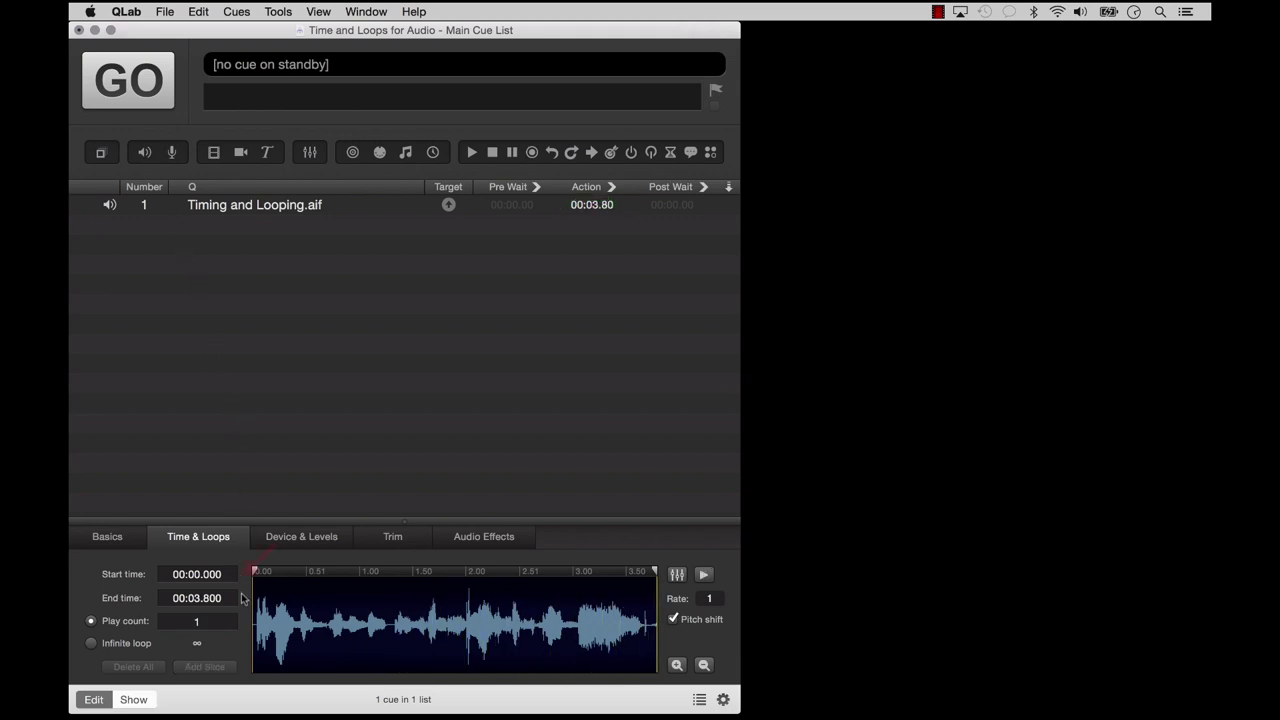
drag(228, 598, 160, 598)
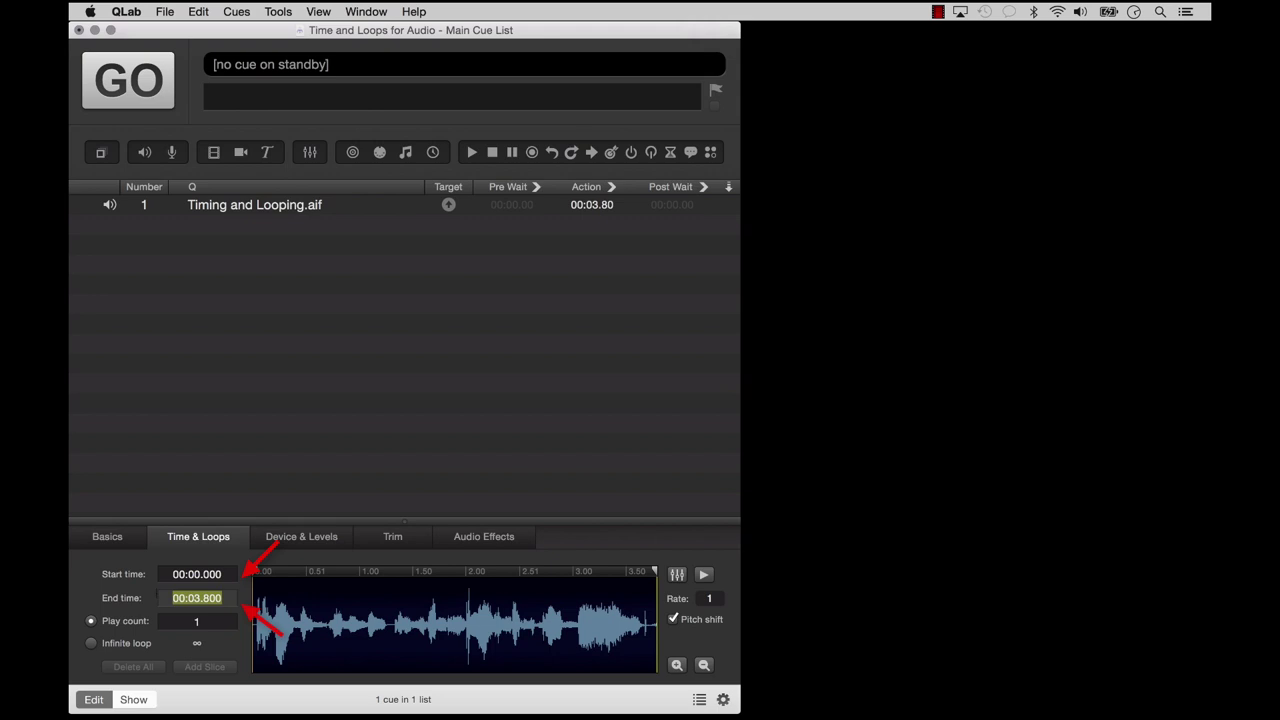
text(.721)
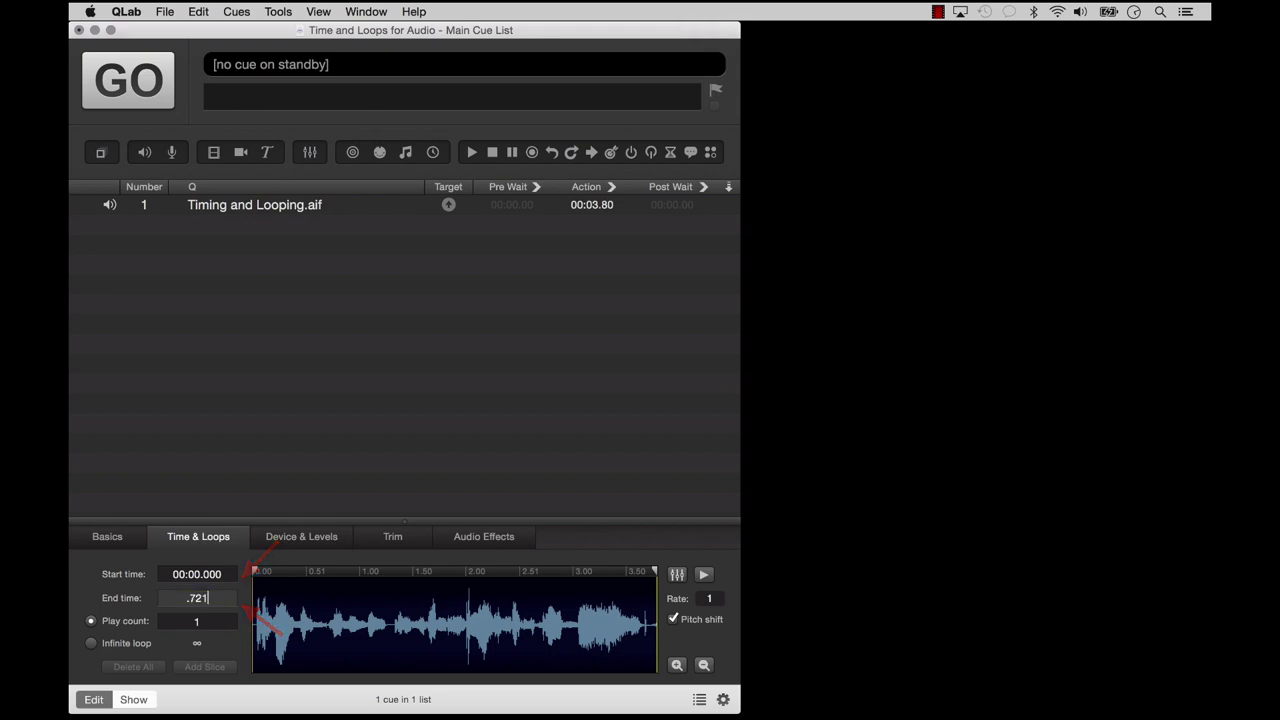
key(Return)
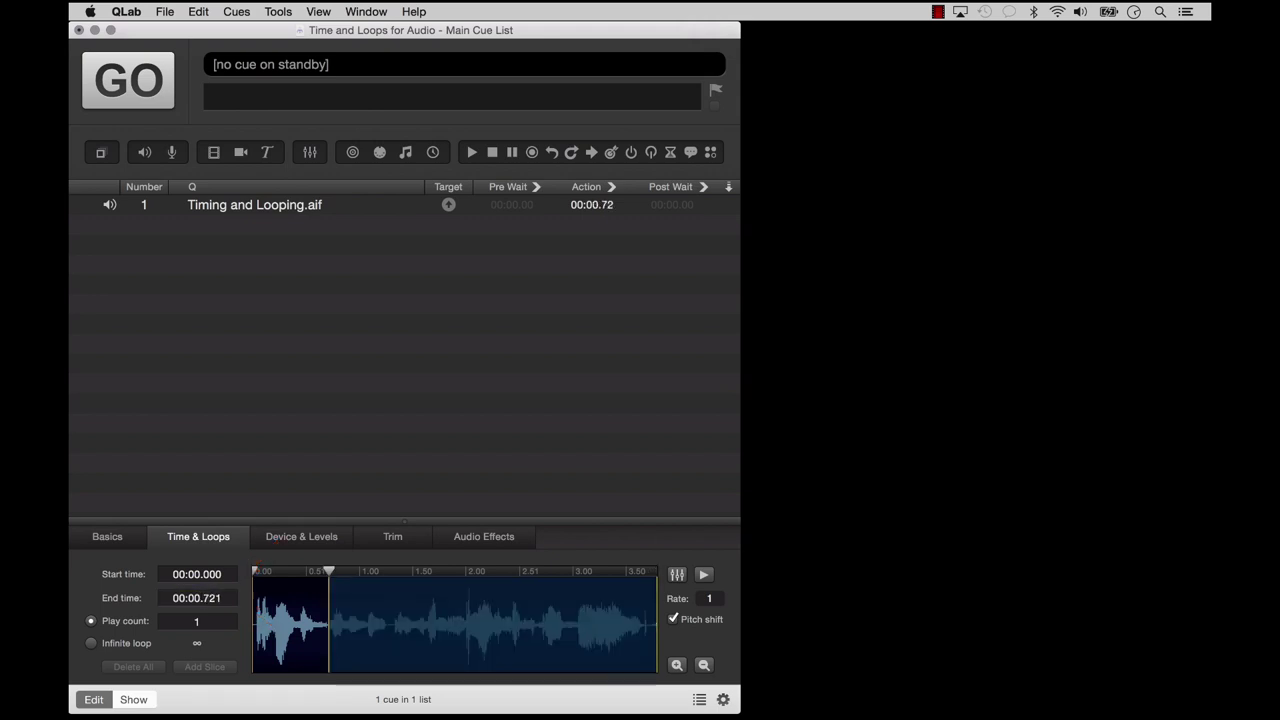
click(172, 204)
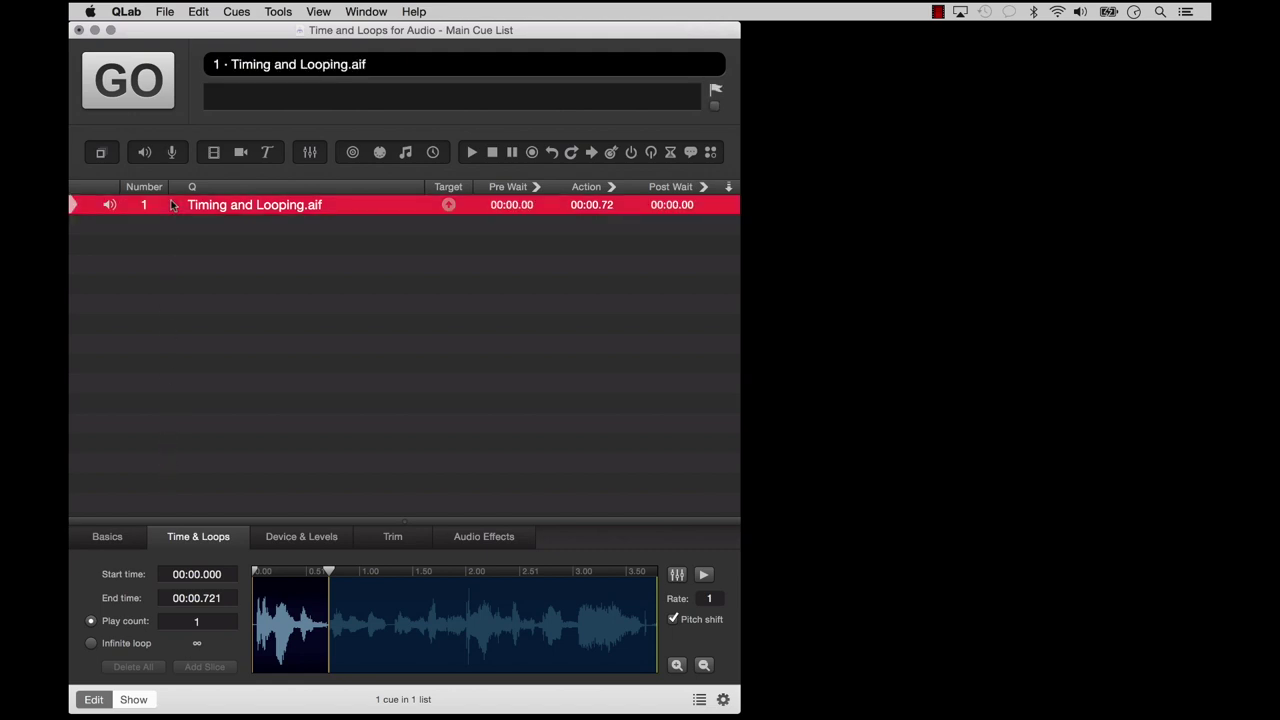
key(space)
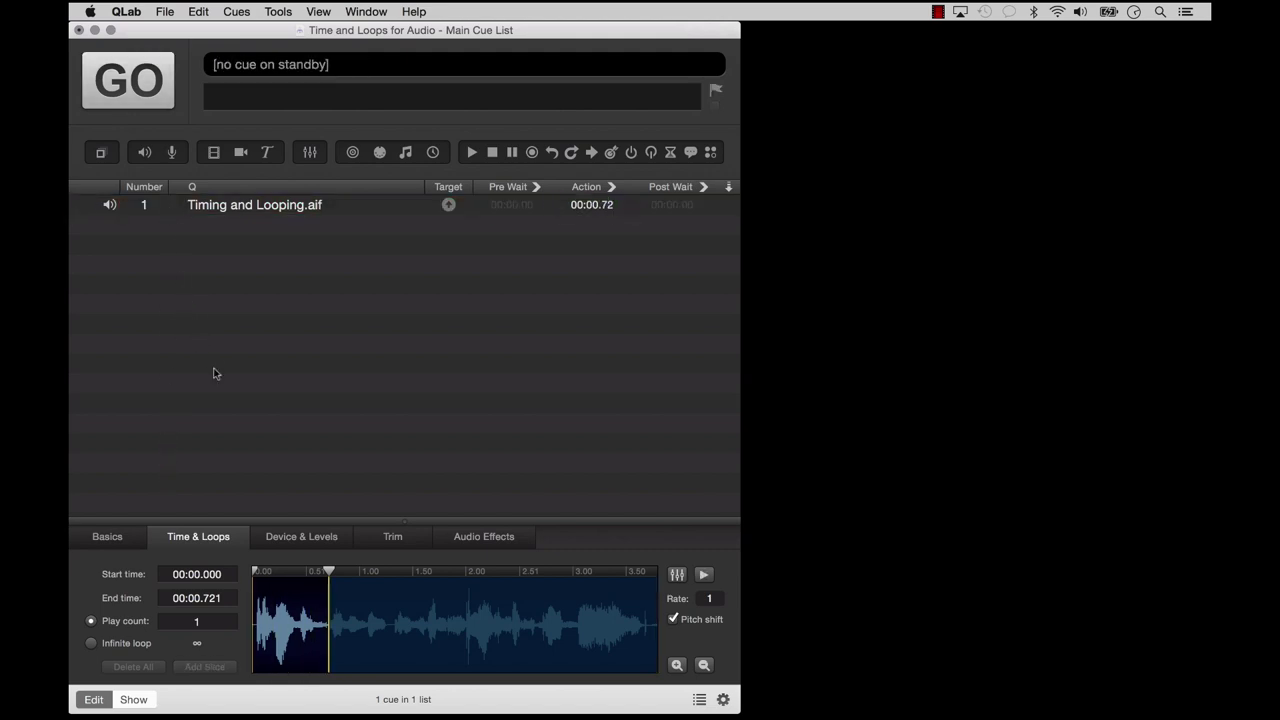
Step: Move the waveform's end marker to about 1.606 s and start marker to about 0.904 s, and preview the selected range
drag(328, 570, 423, 570)
drag(254, 571, 347, 579)
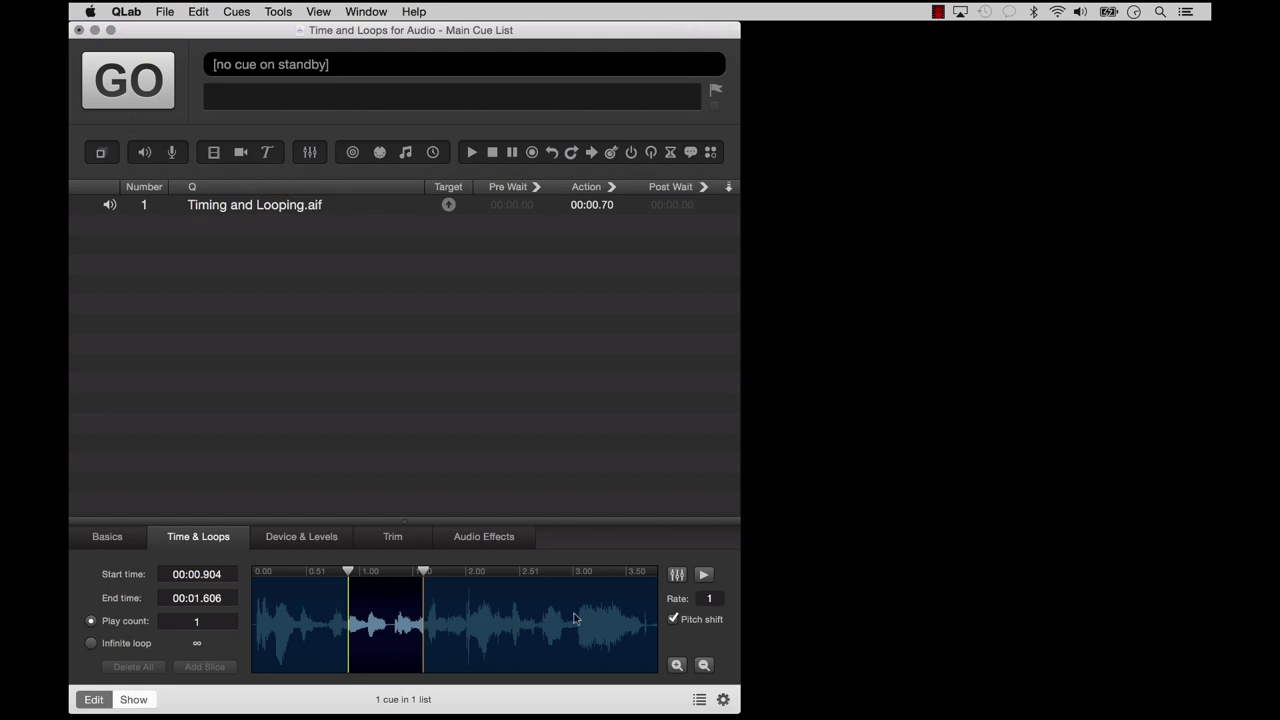
click(705, 576)
key(v)
Step: Set the cue's play count to 3 and play the cue to hear the repeats
click(224, 621)
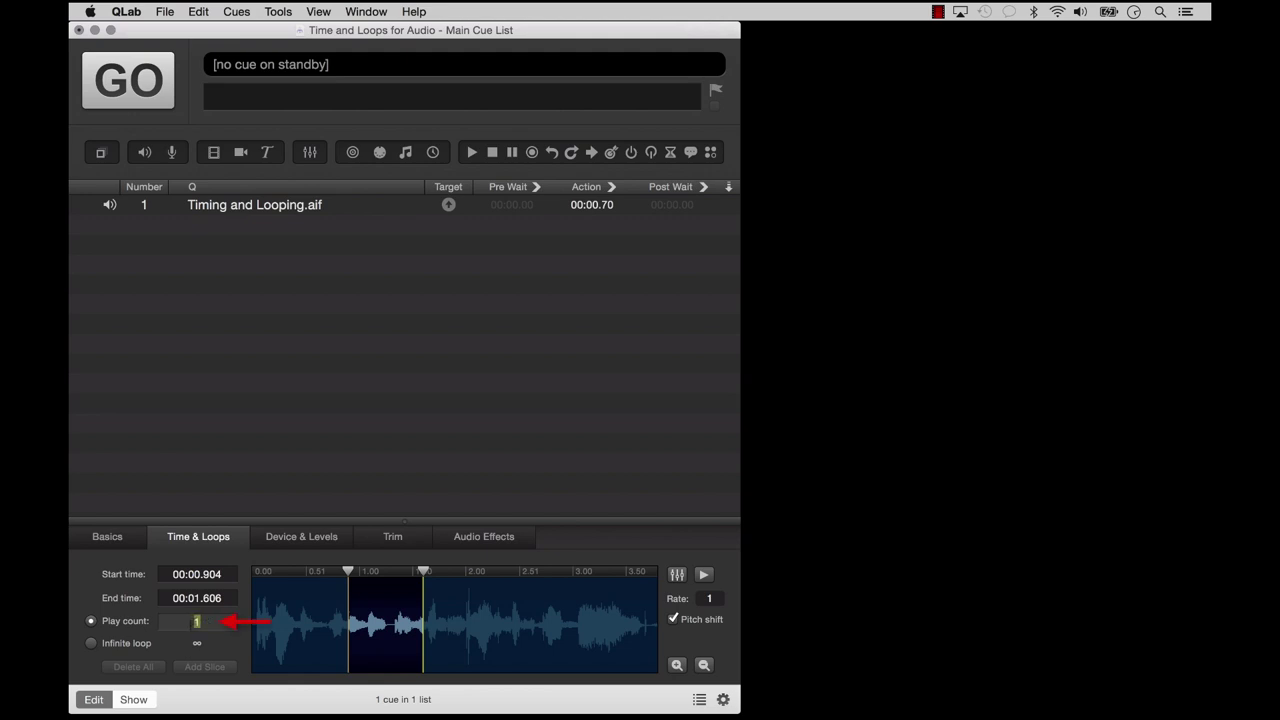
key(Return)
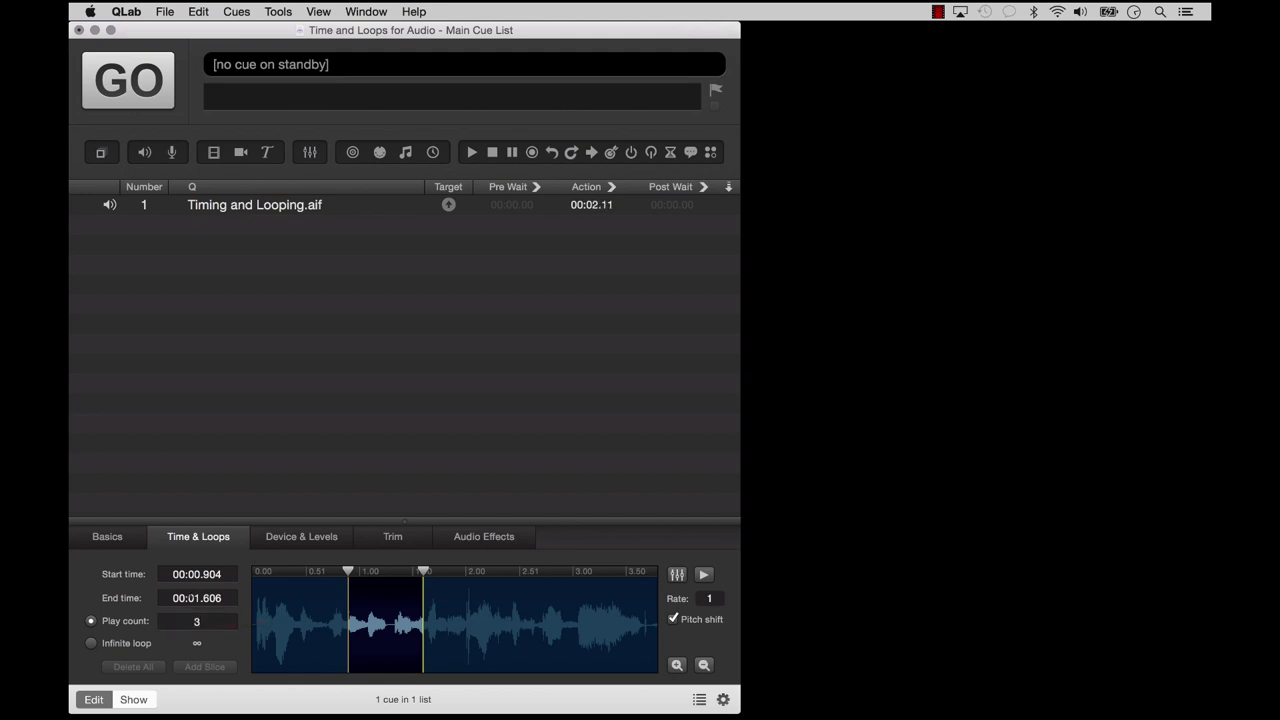
click(174, 210)
key(space)
Step: Set the cue to loop infinitely, and play and stop it twice
click(159, 204)
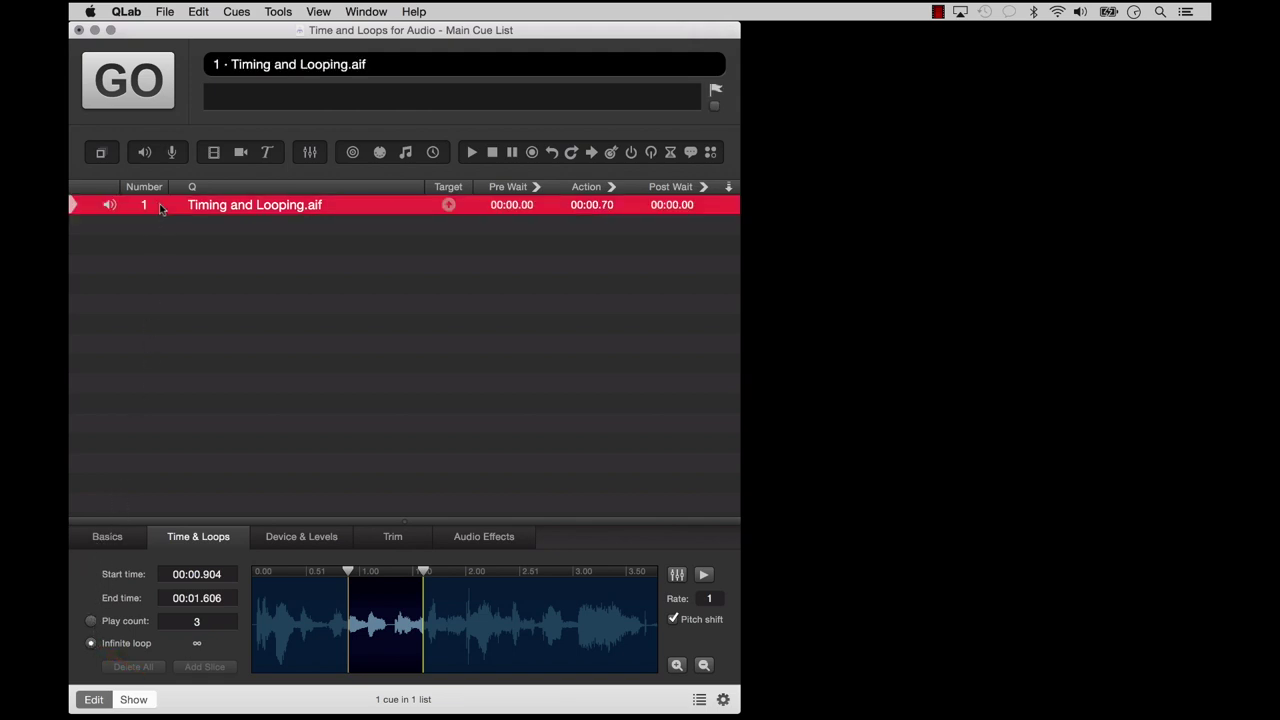
key(space)
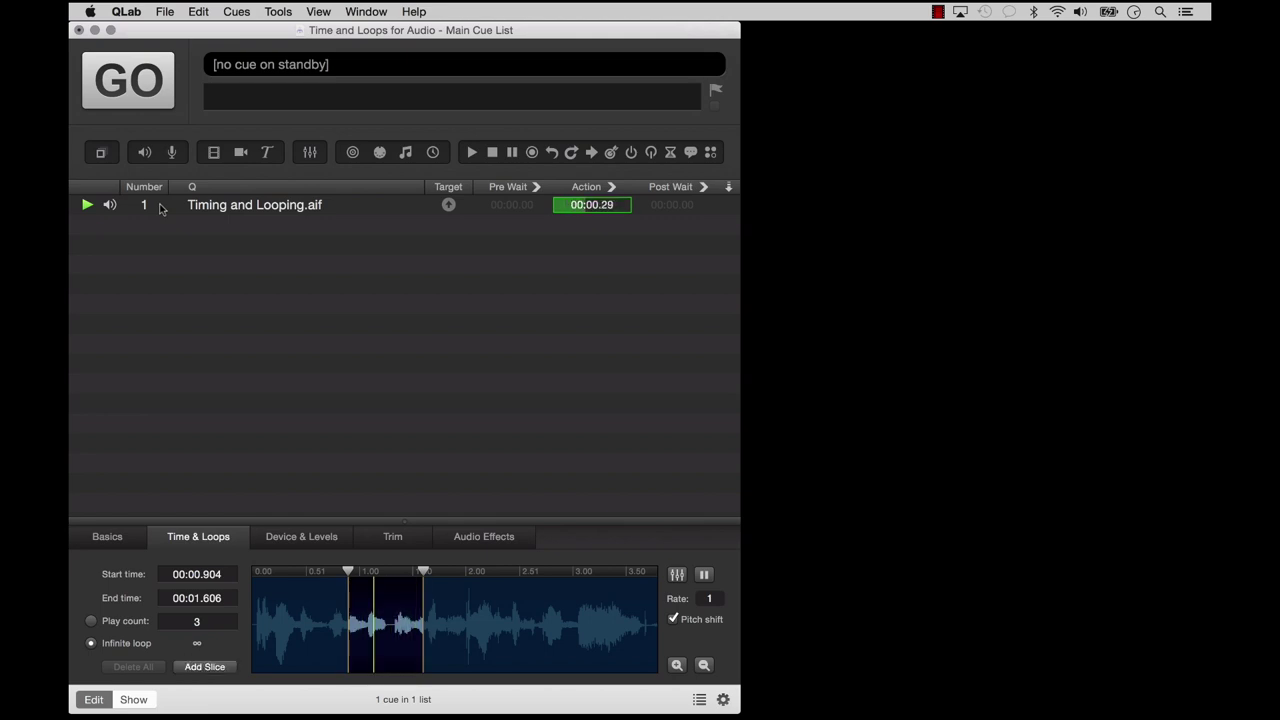
key(s)
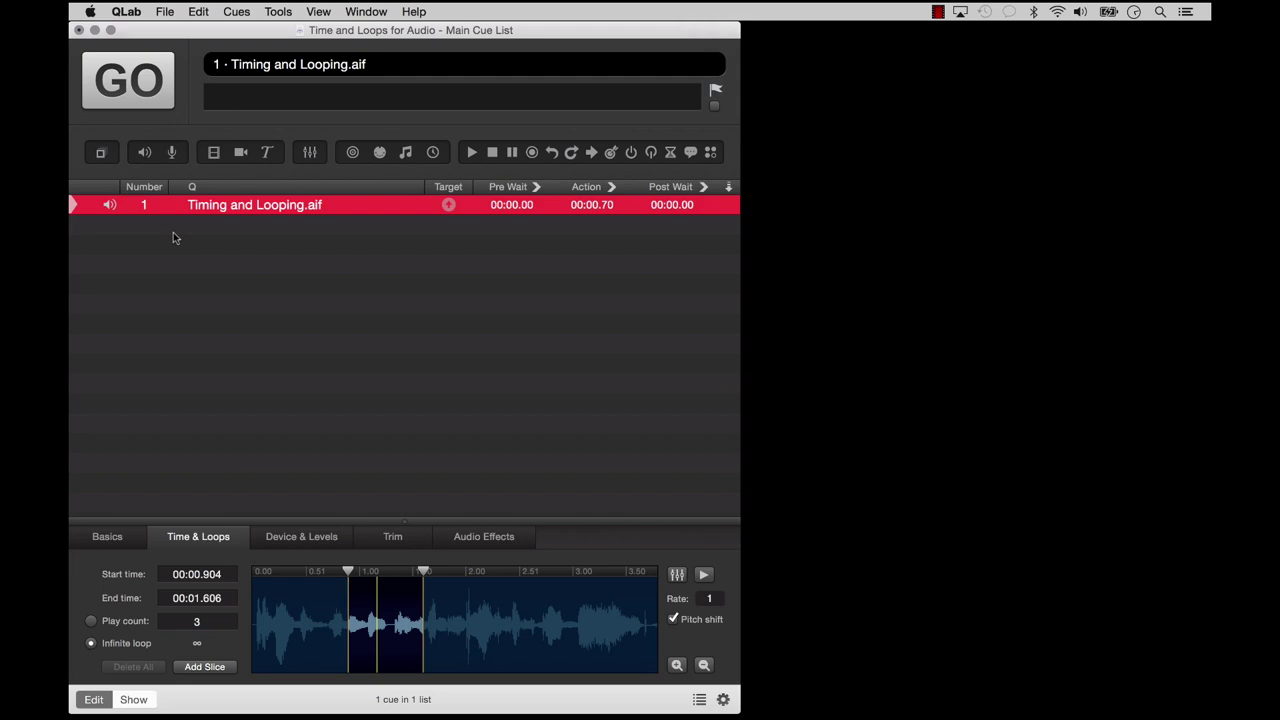
key(space)
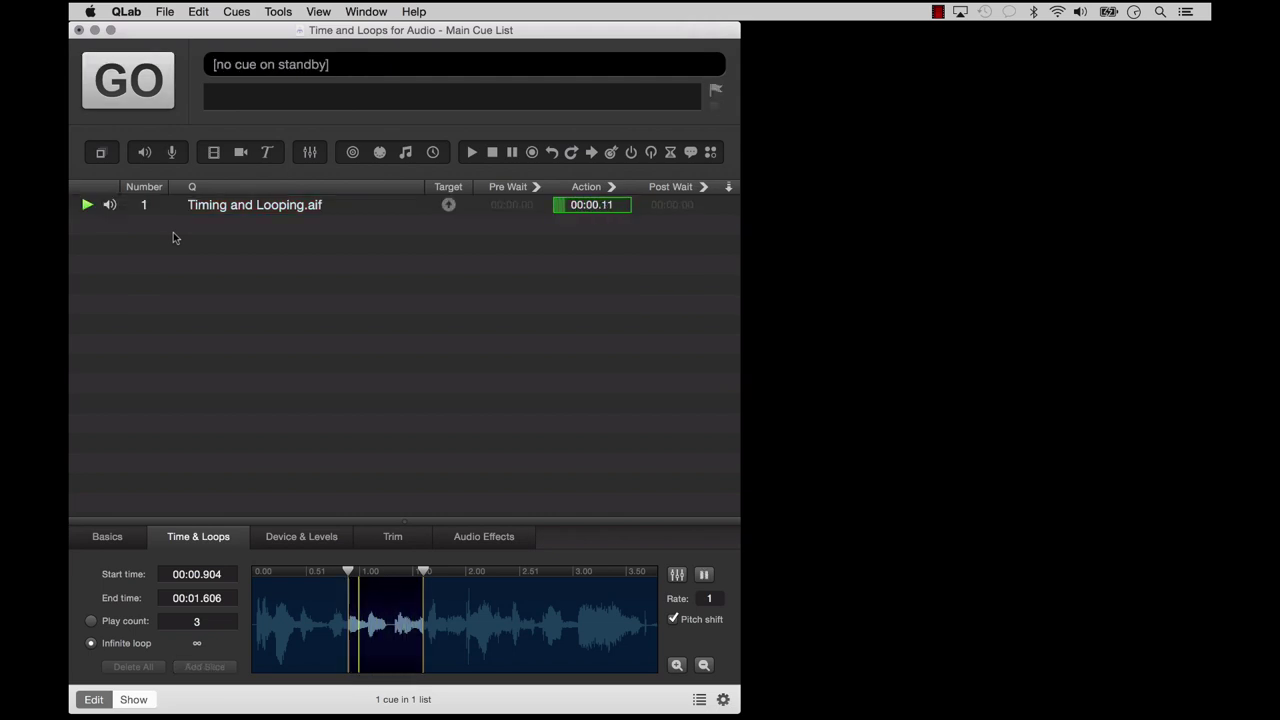
key(Escape)
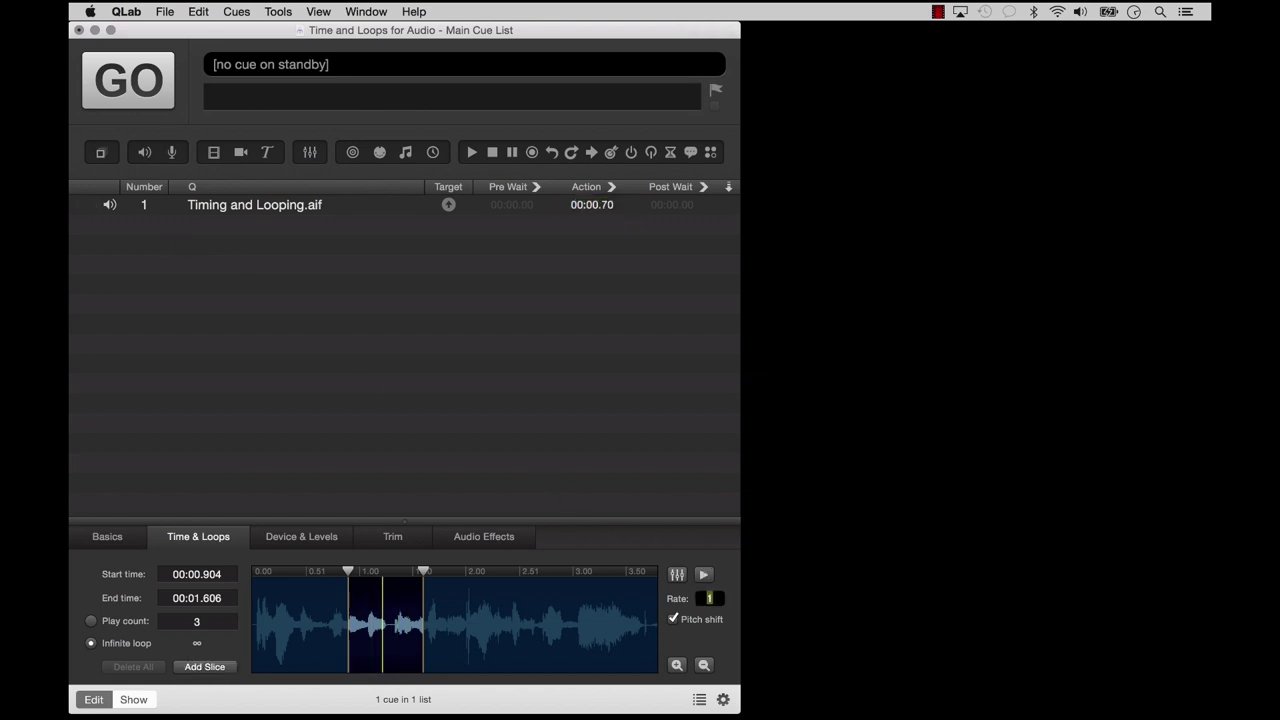
Step: Set the cue's playback rate to 2 and start previewing the looped range
double_click(710, 598)
text(2)
key(Return)
click(705, 576)
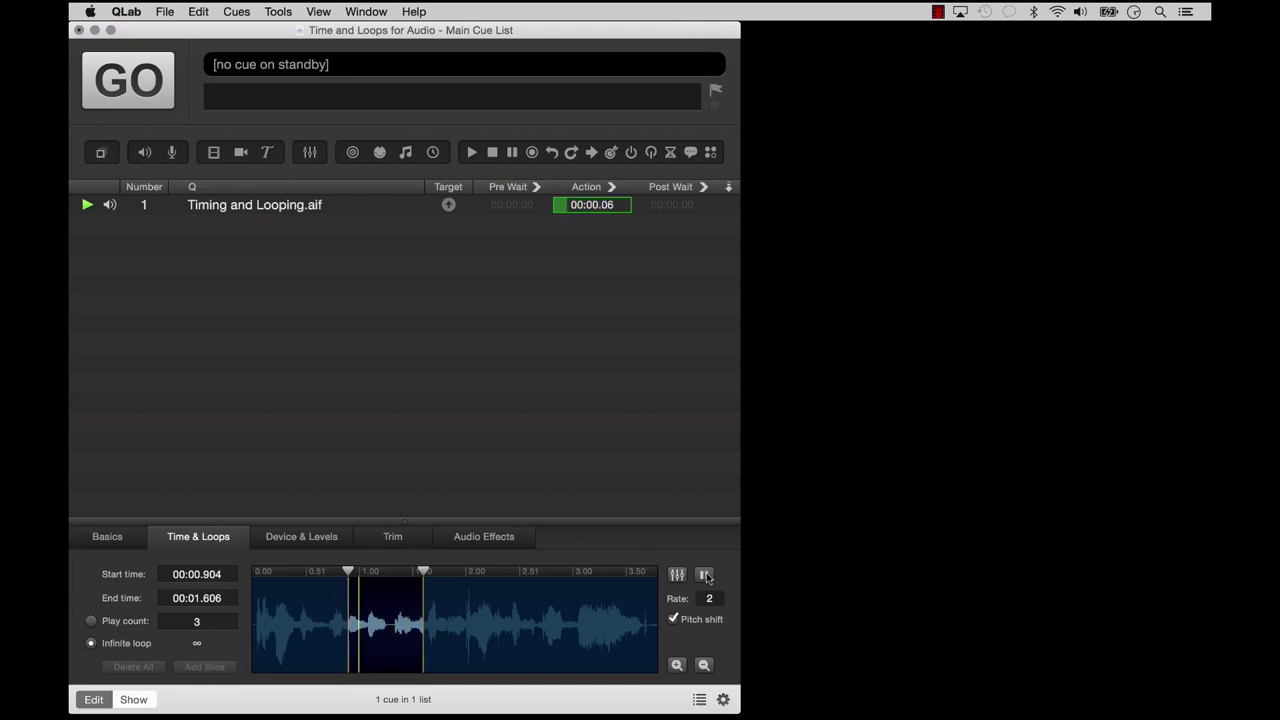
Step: Vary the playback rate while the cue loops, raising it to 2.54, lowering it to 0.35 and settling on 0.97
drag(709, 598, 709, 544)
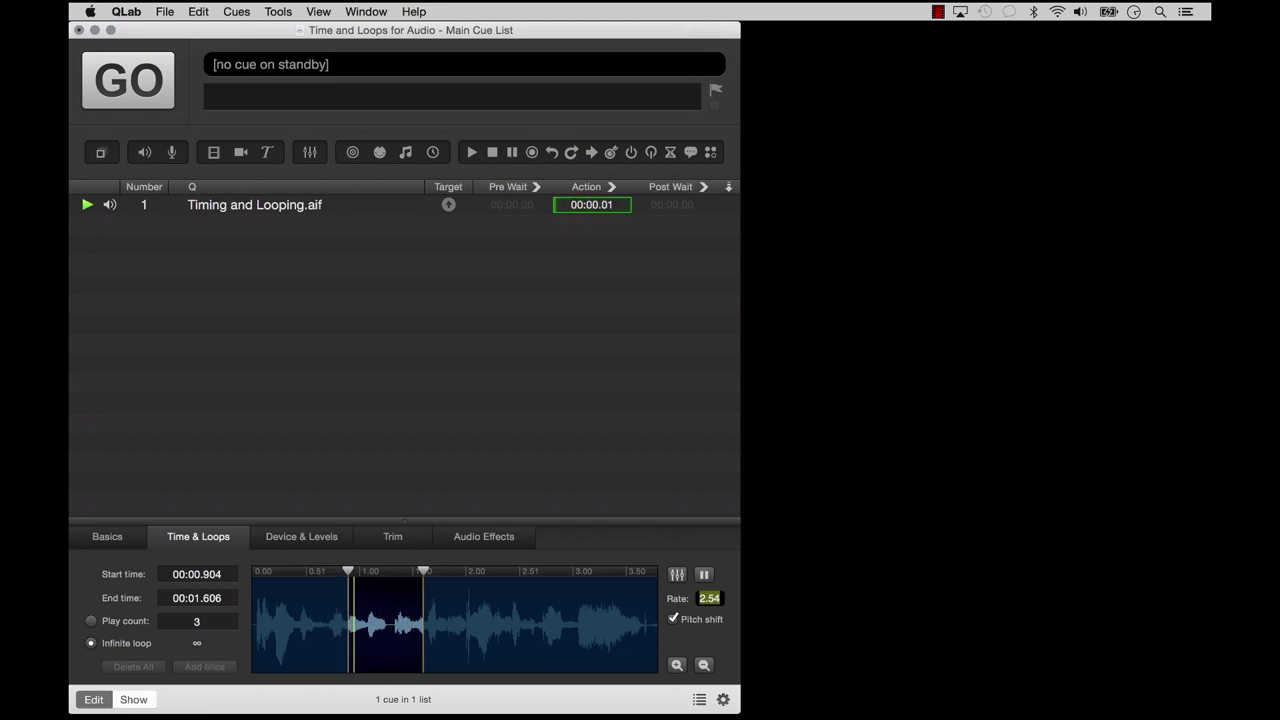
text(1.59)
key(Return)
drag(709, 598, 709, 681)
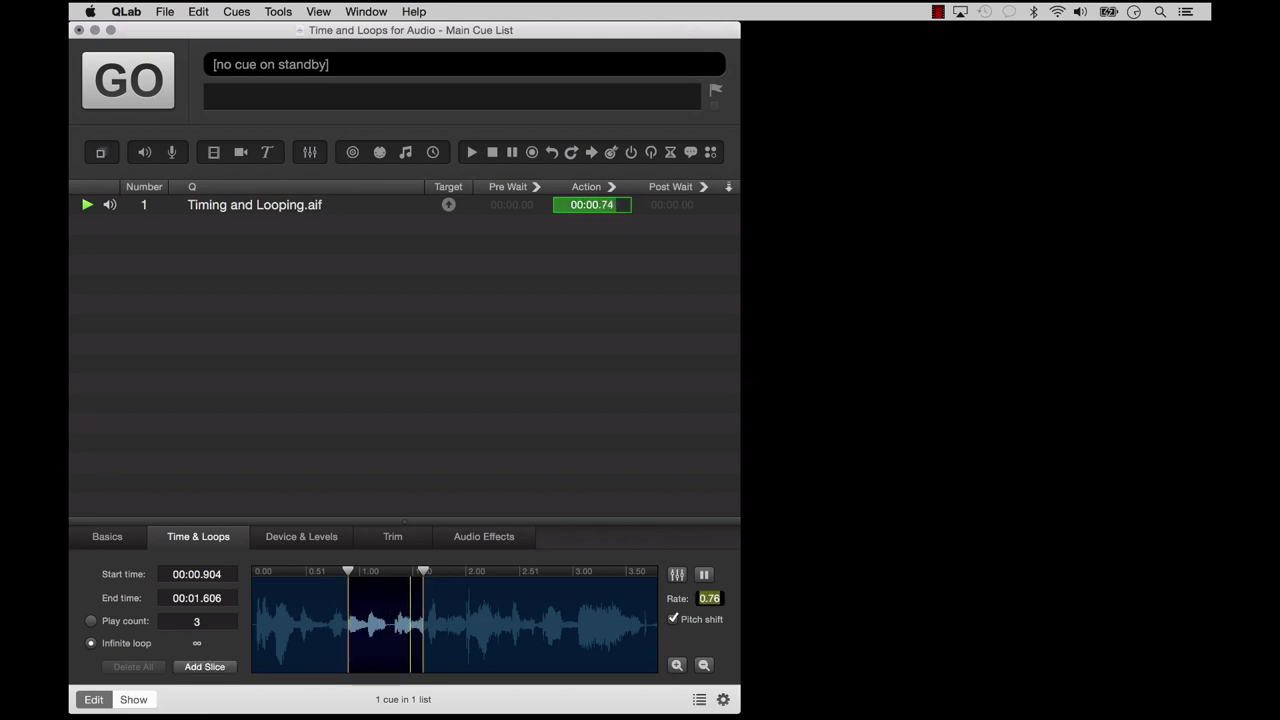
text(0.56)
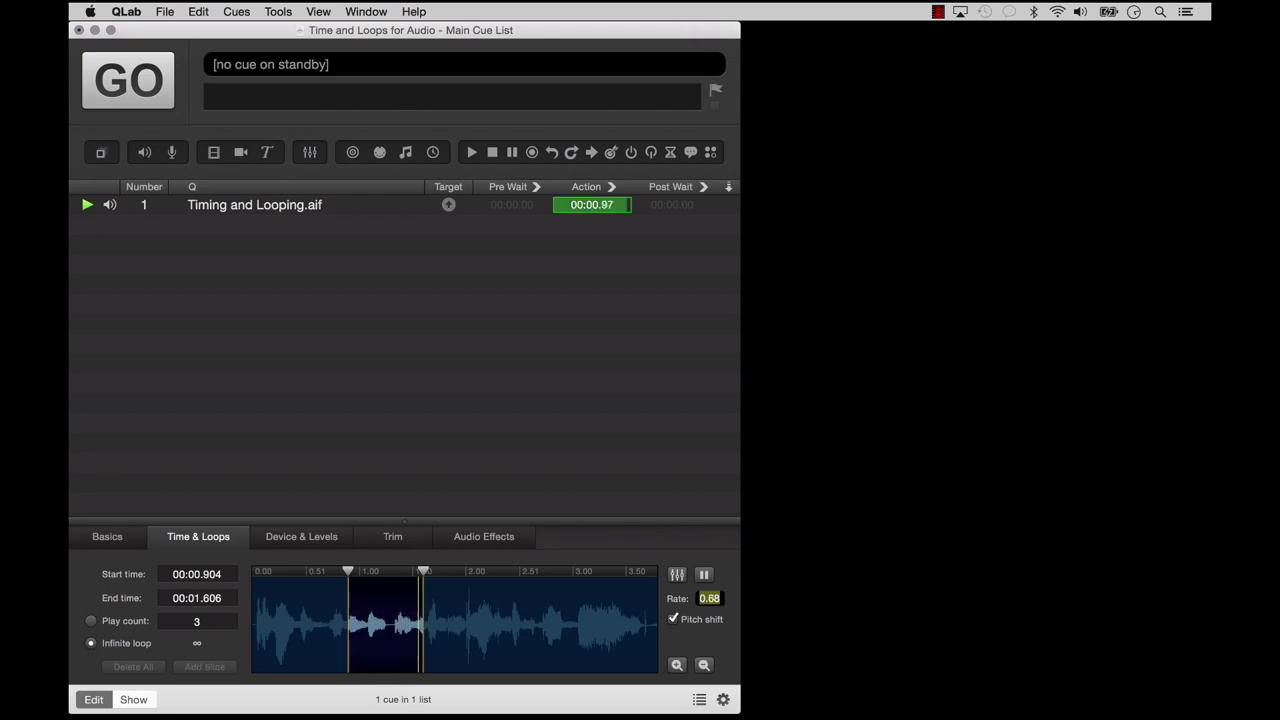
key(Return)
text(0.6)
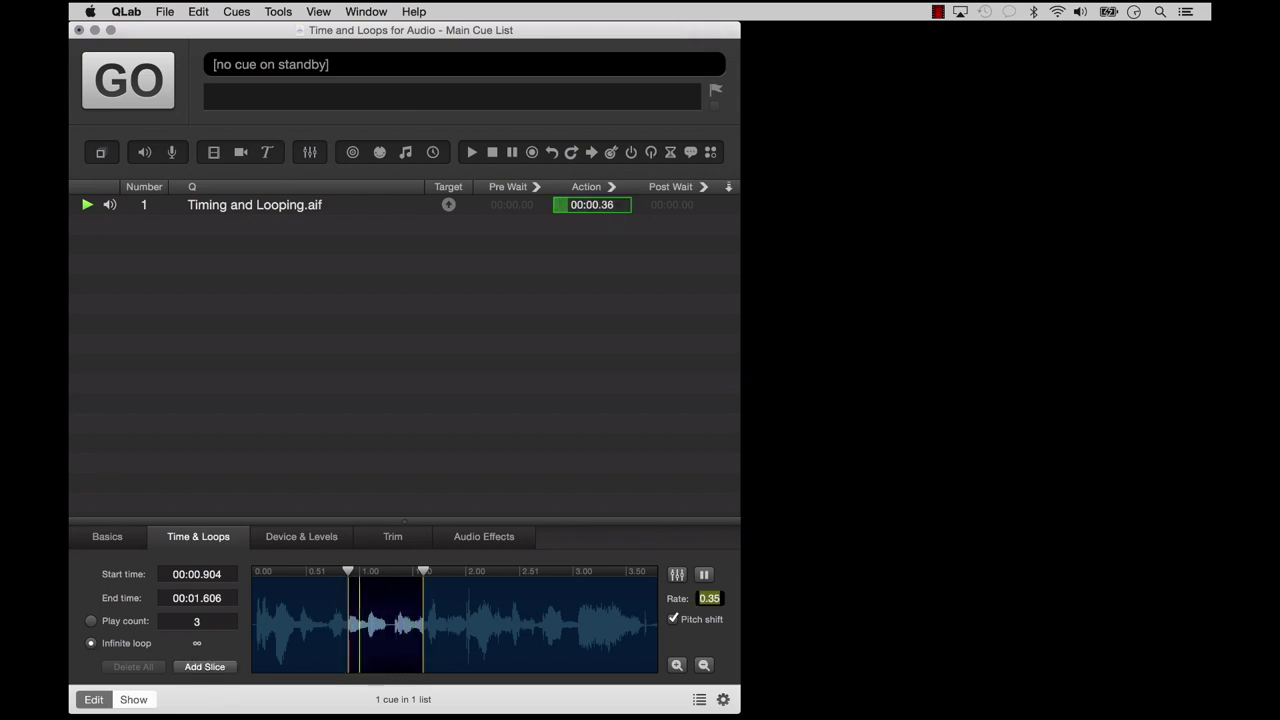
key(Return)
text(0.89)
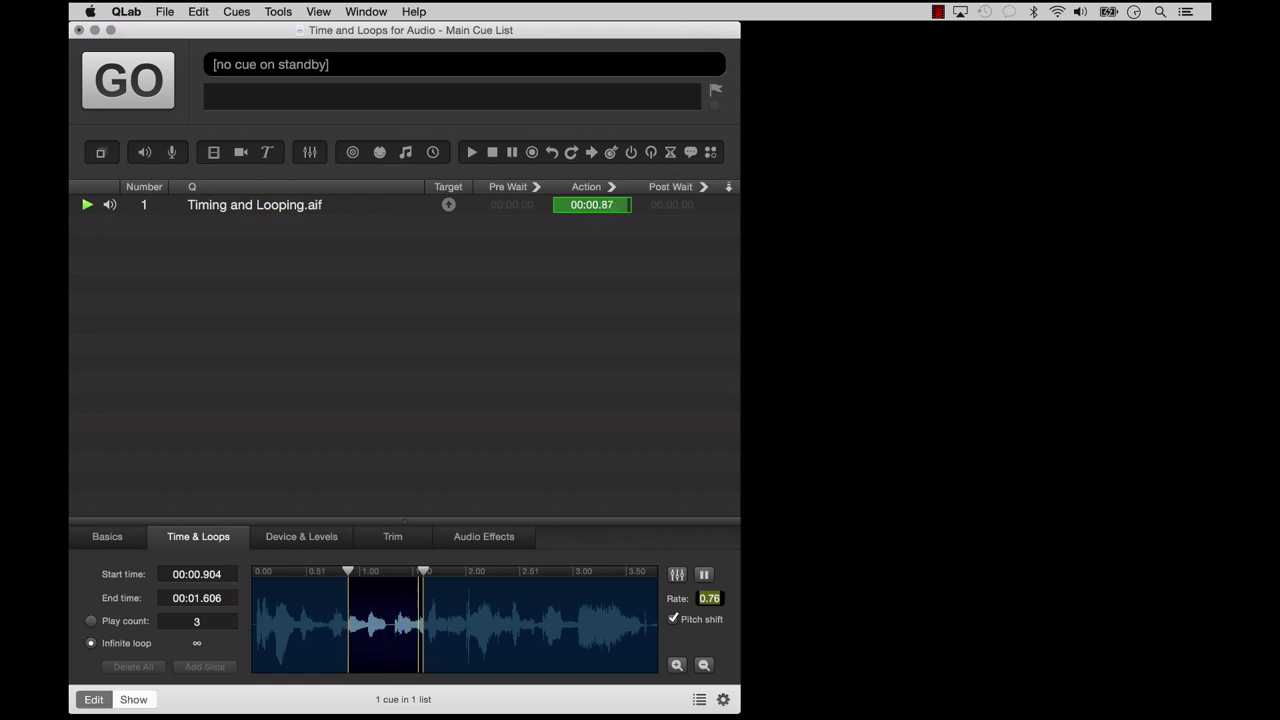
key(Return)
text(0.97)
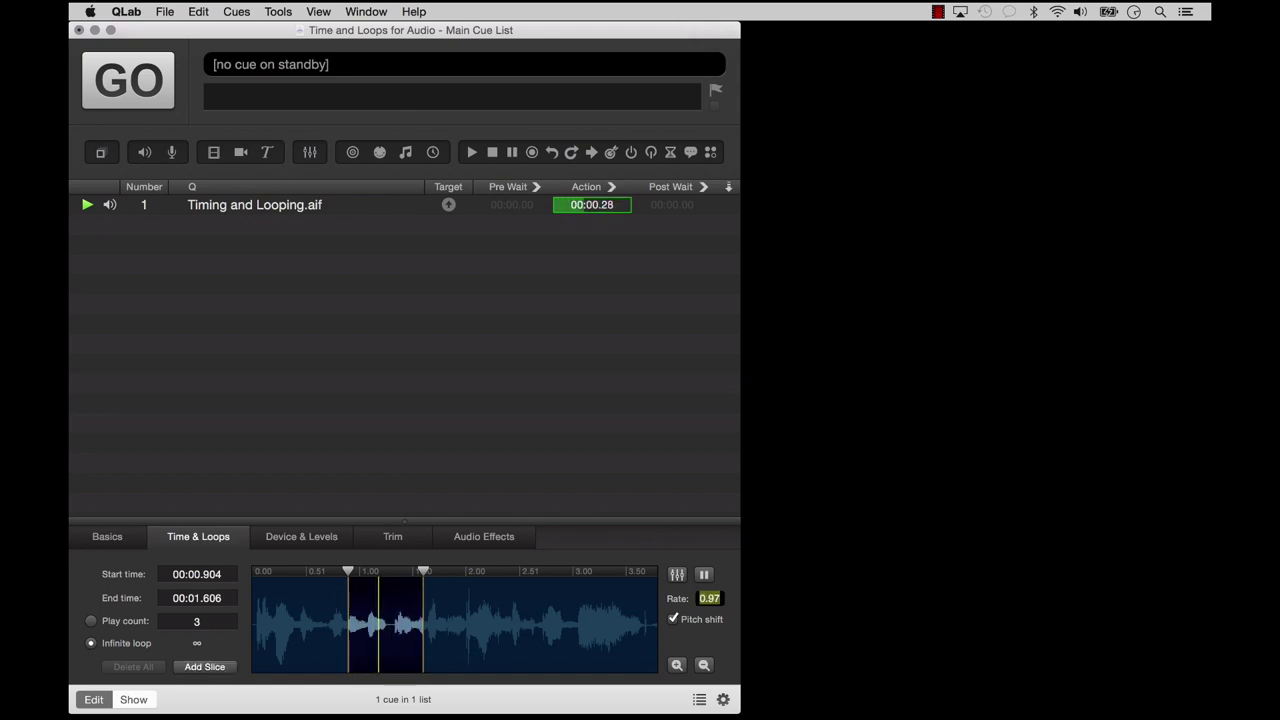
key(Return)
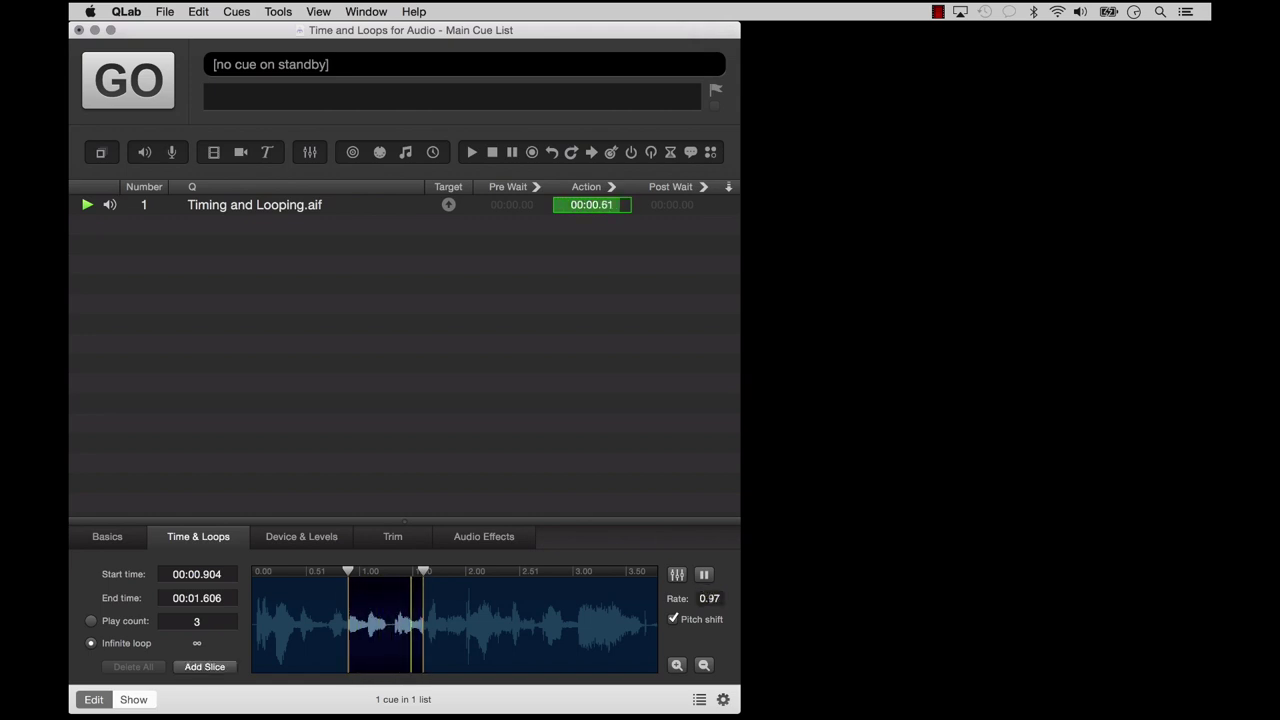
Step: Turn off pitch shift and replay the looping cue, raising its rate to 1.96 during playback before stopping it
click(674, 619)
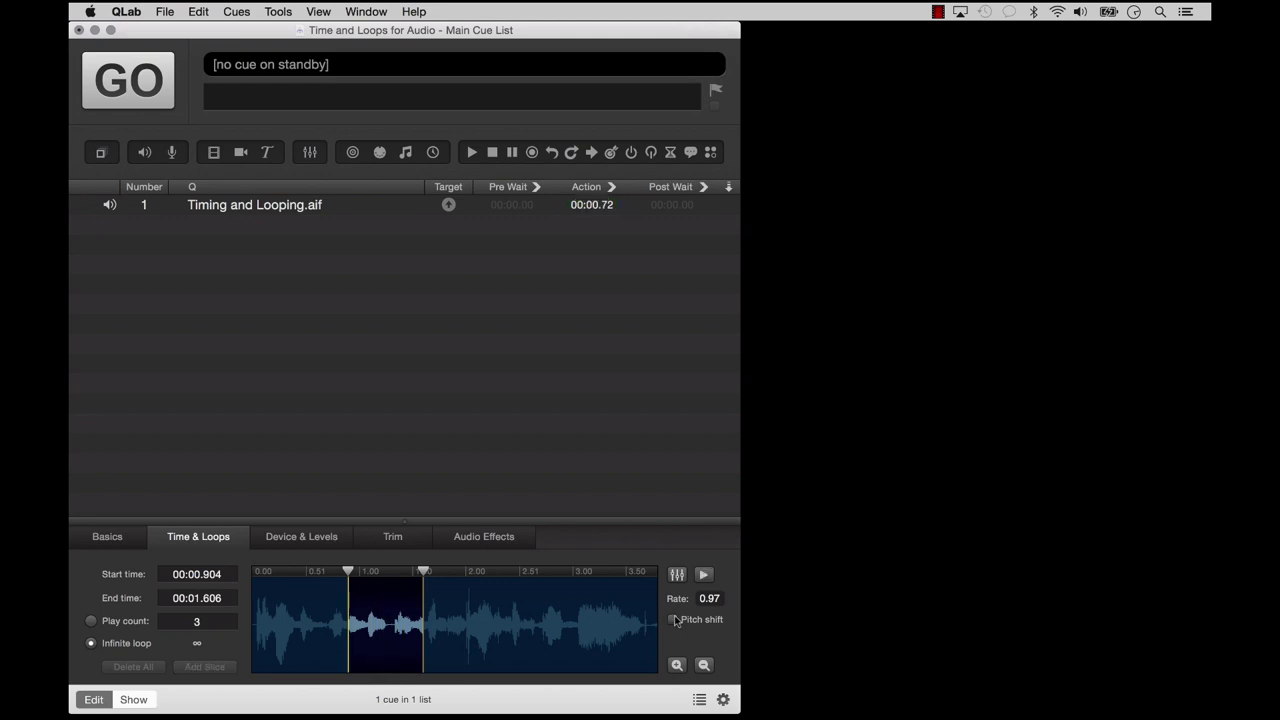
click(704, 576)
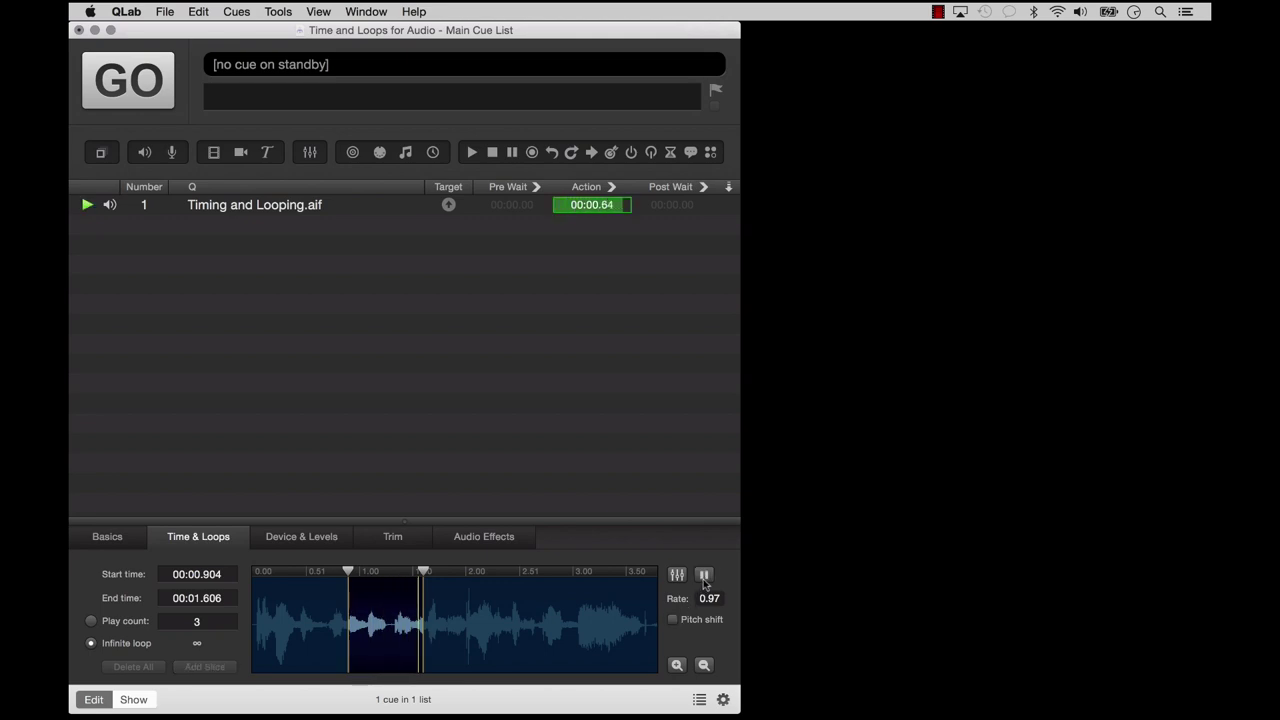
drag(710, 598, 711, 598)
text(1.96)
key(Return)
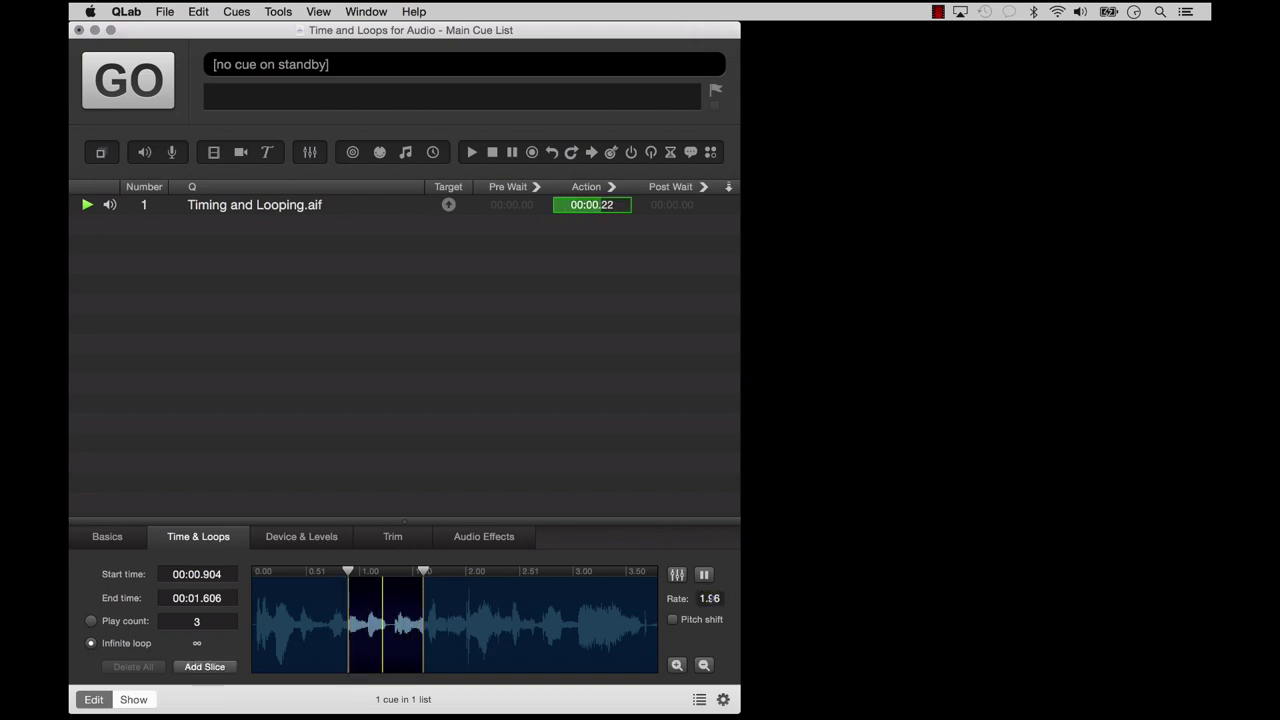
key(Escape)
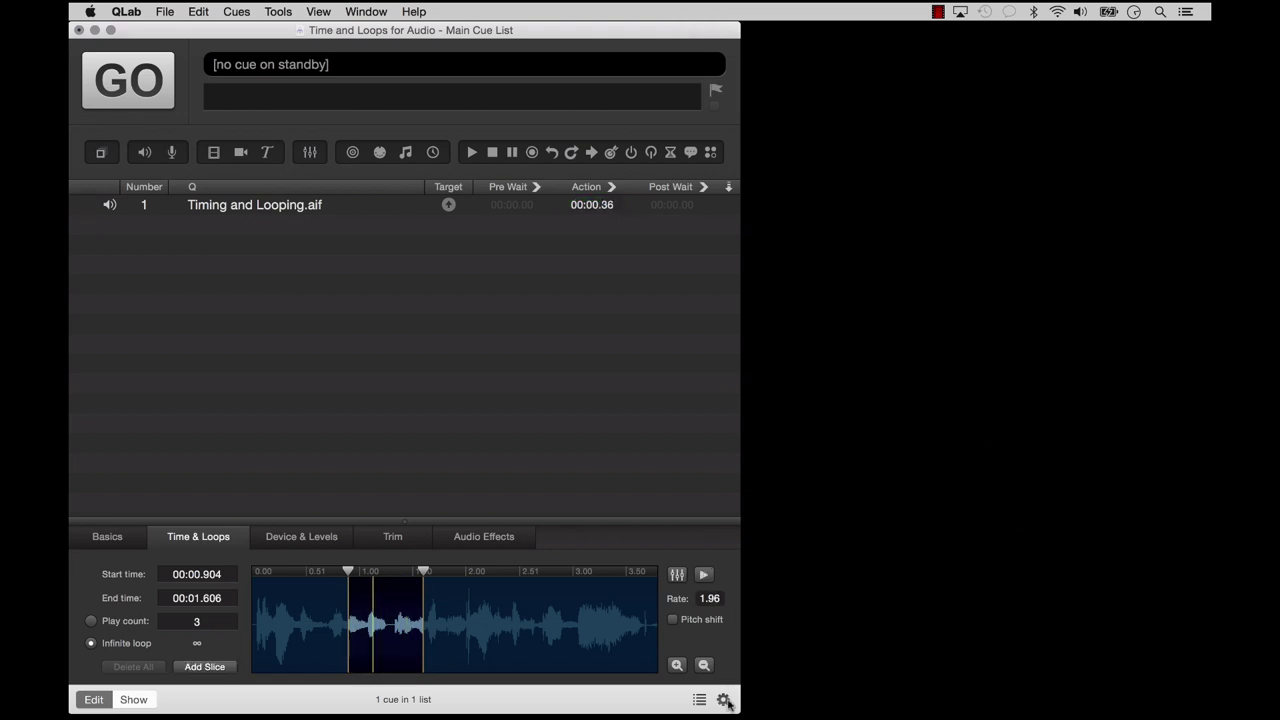
Step: Restore the cue's full playback range on the waveform, with the end marker at 00:03.800 and the start marker at 00:00.000
scroll(399, 640, up, 5)
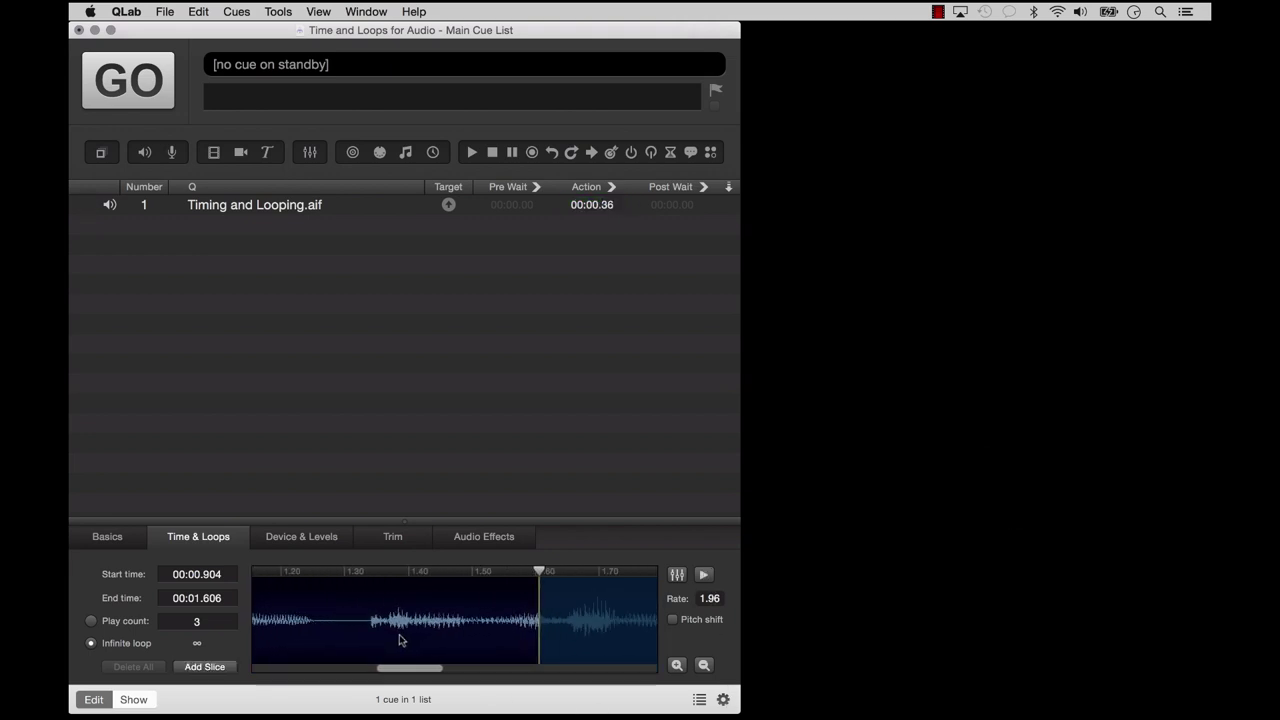
scroll(399, 640, left, 5)
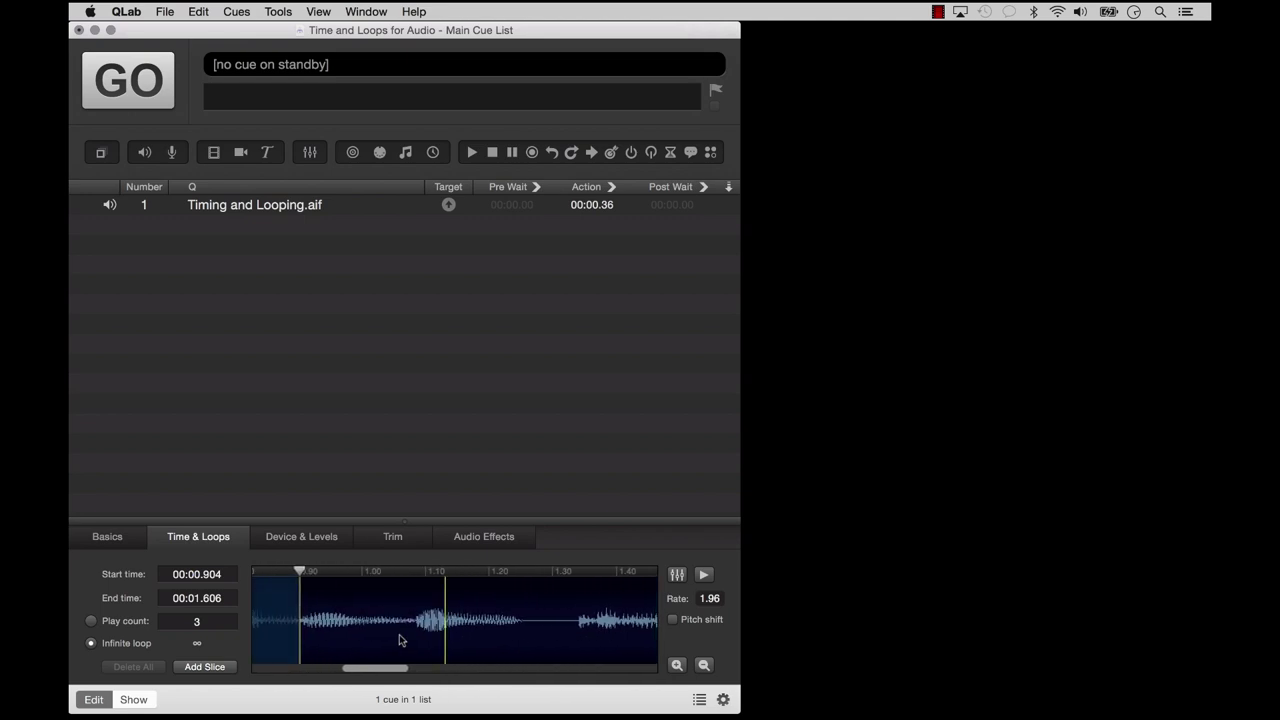
scroll(399, 636, down, 2)
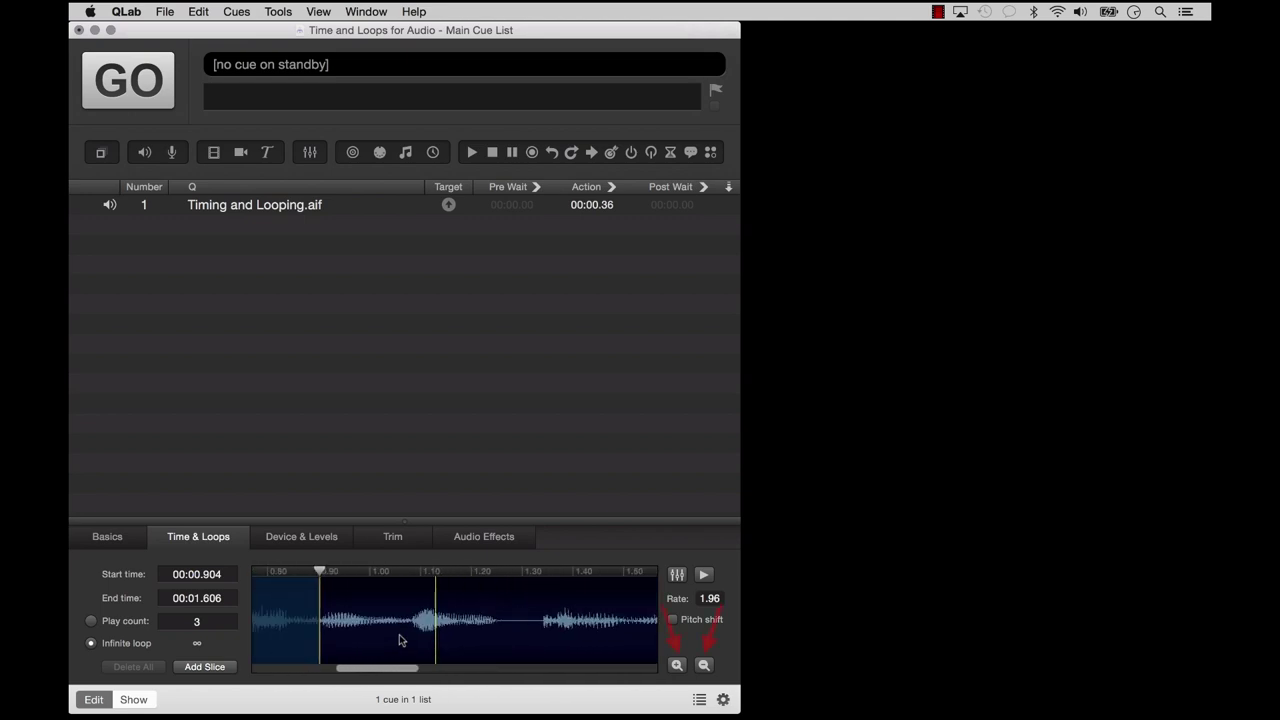
click(705, 666)
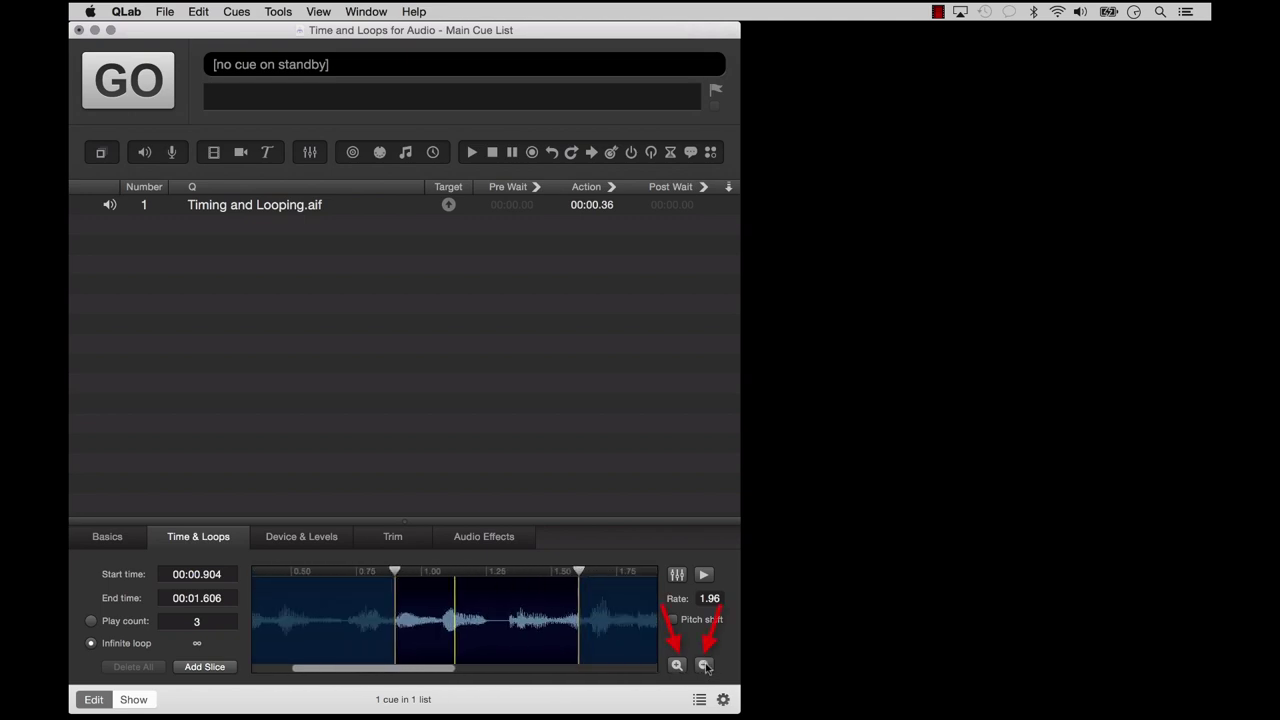
click(705, 666)
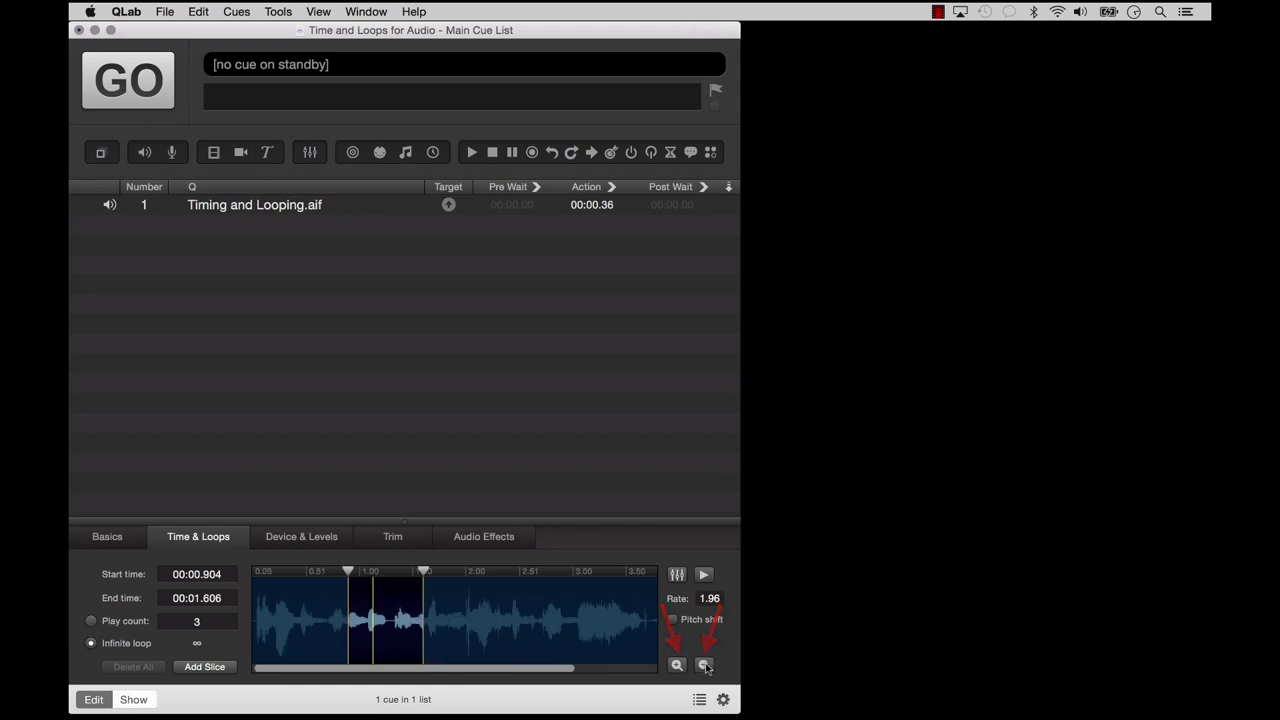
drag(425, 570, 655, 570)
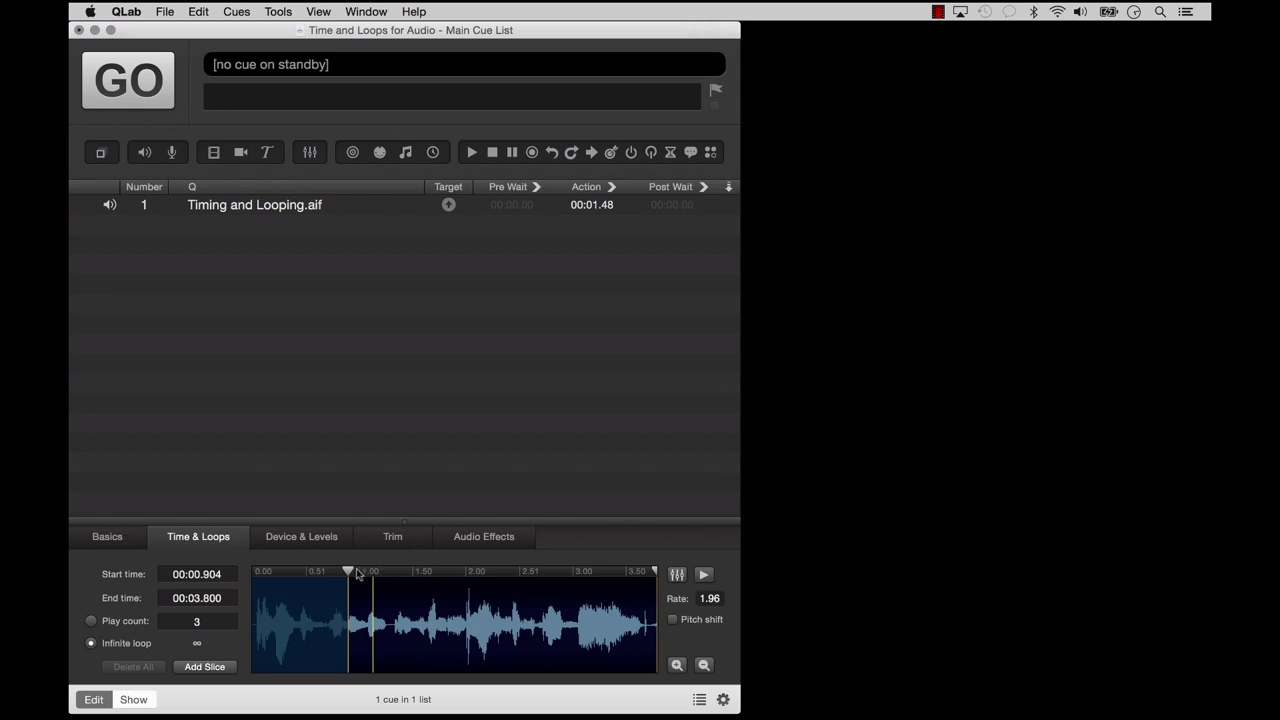
drag(353, 569, 237, 576)
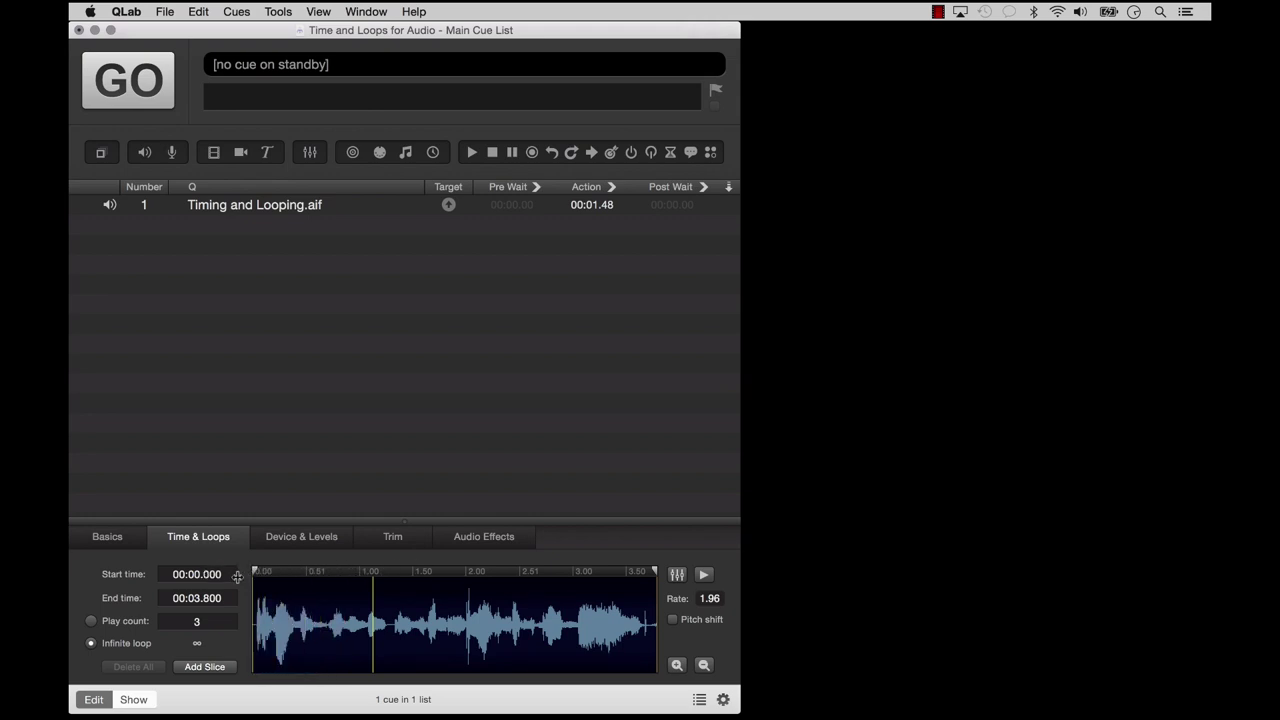
Step: Reset the cue's playback rate to 1 and switch from infinite looping to a play count of 1
text(1)
key(Return)
click(207, 622)
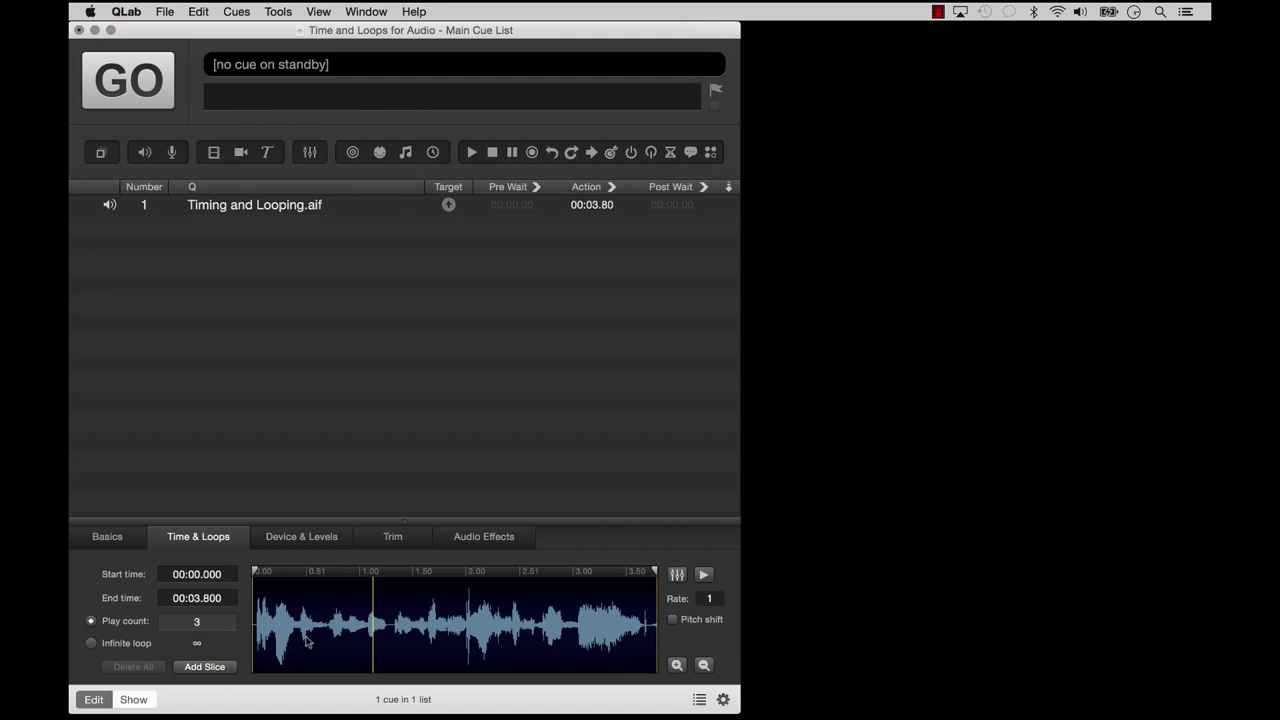
text(1)
key(Return)
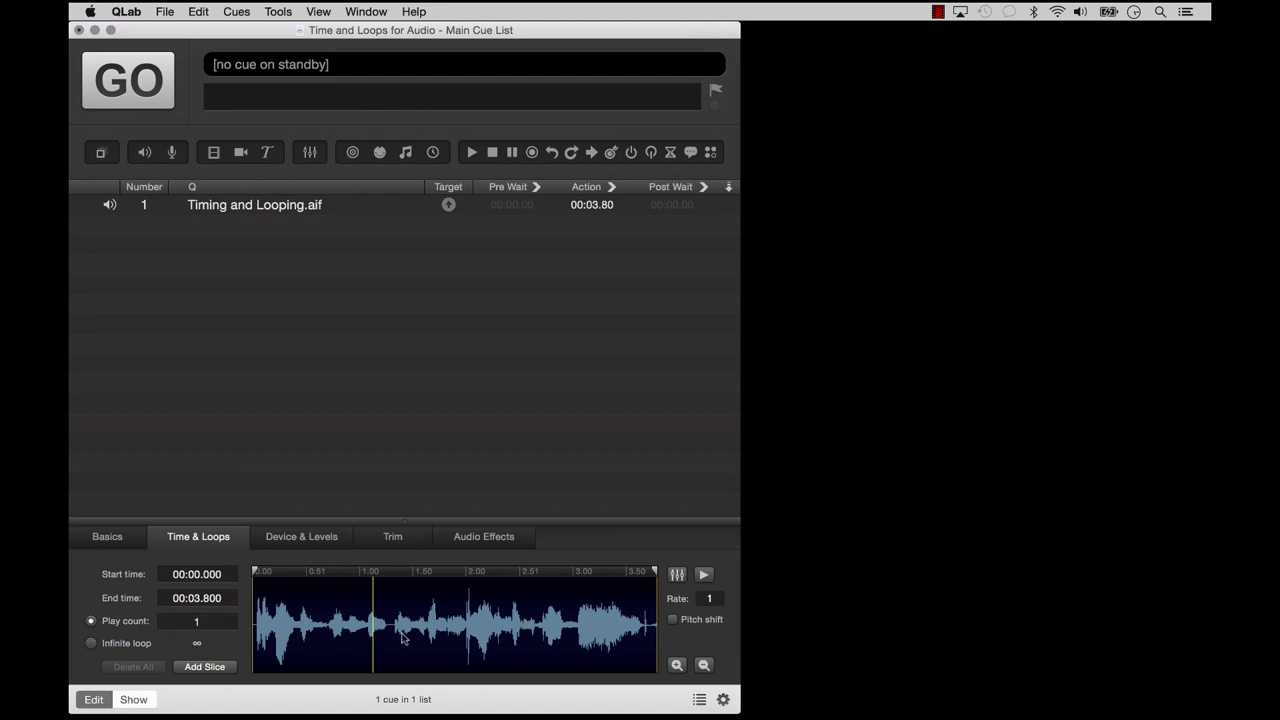
Step: Add a slice marker to the waveform at 00:01.651 and preview the cue
click(430, 632)
click(206, 666)
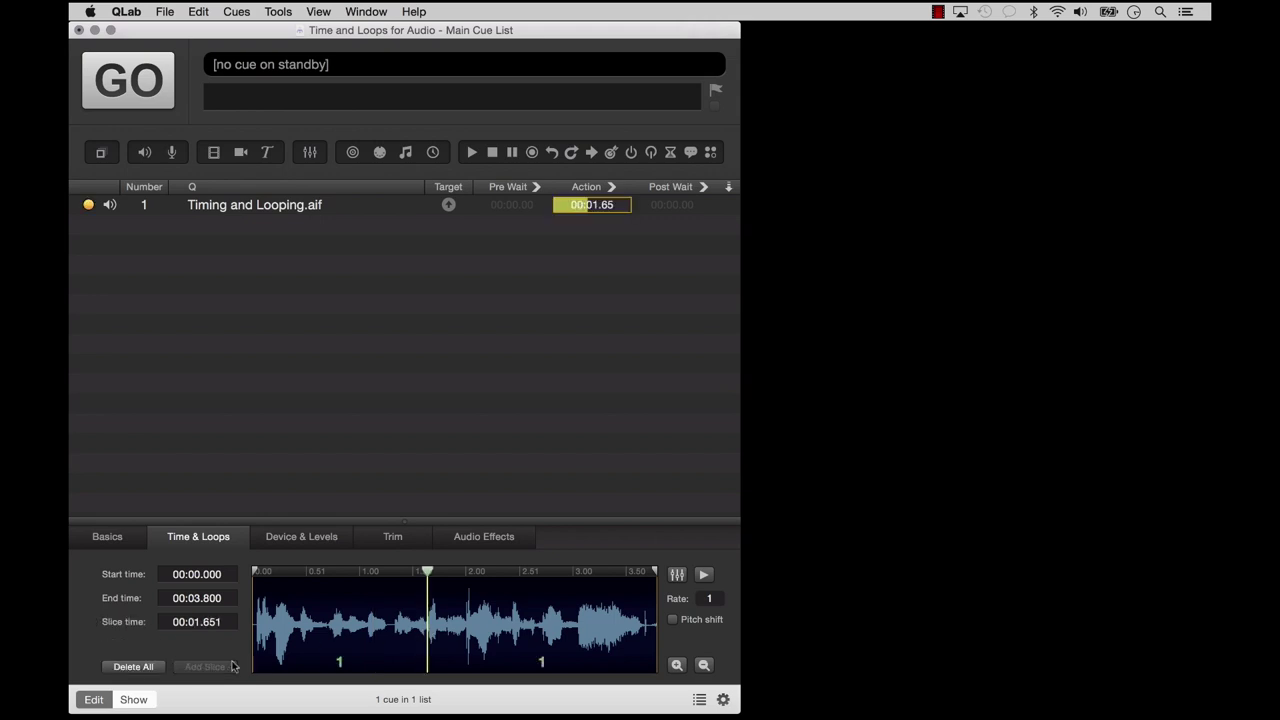
key(v)
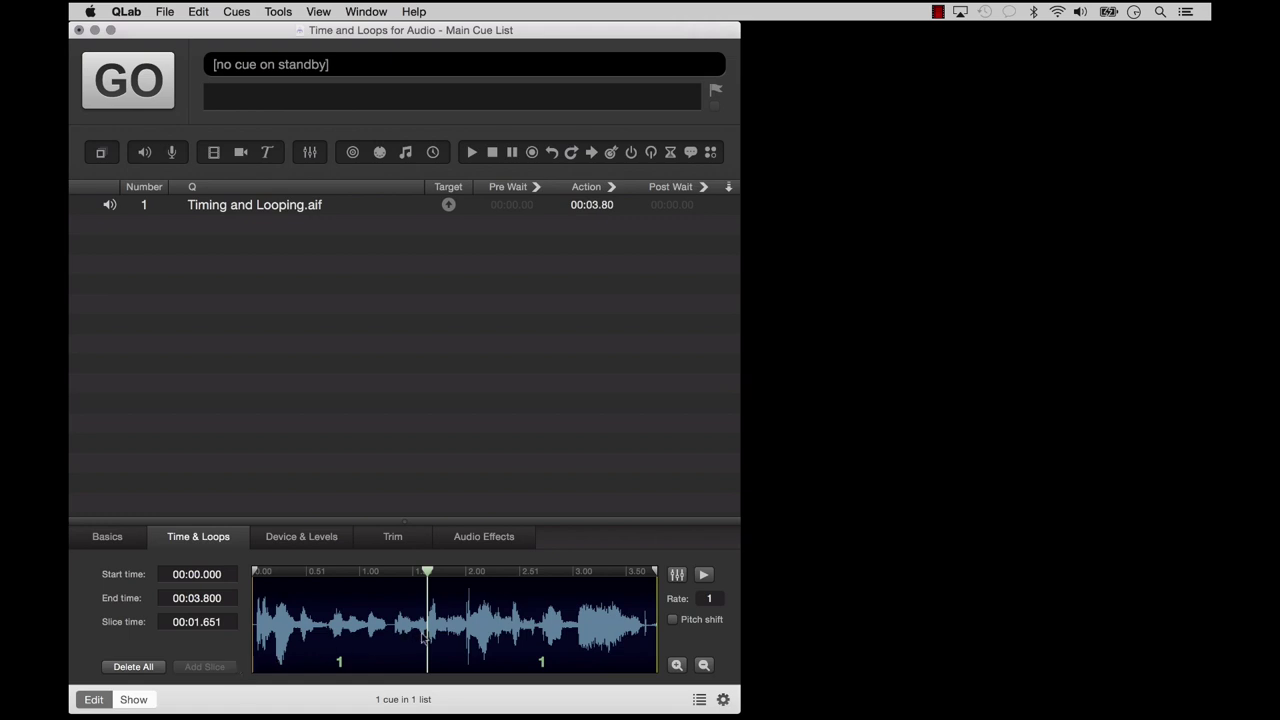
Step: Select the waveform region from about 1.82 to 2.665 seconds and add slices at both of its ends
drag(446, 636, 538, 645)
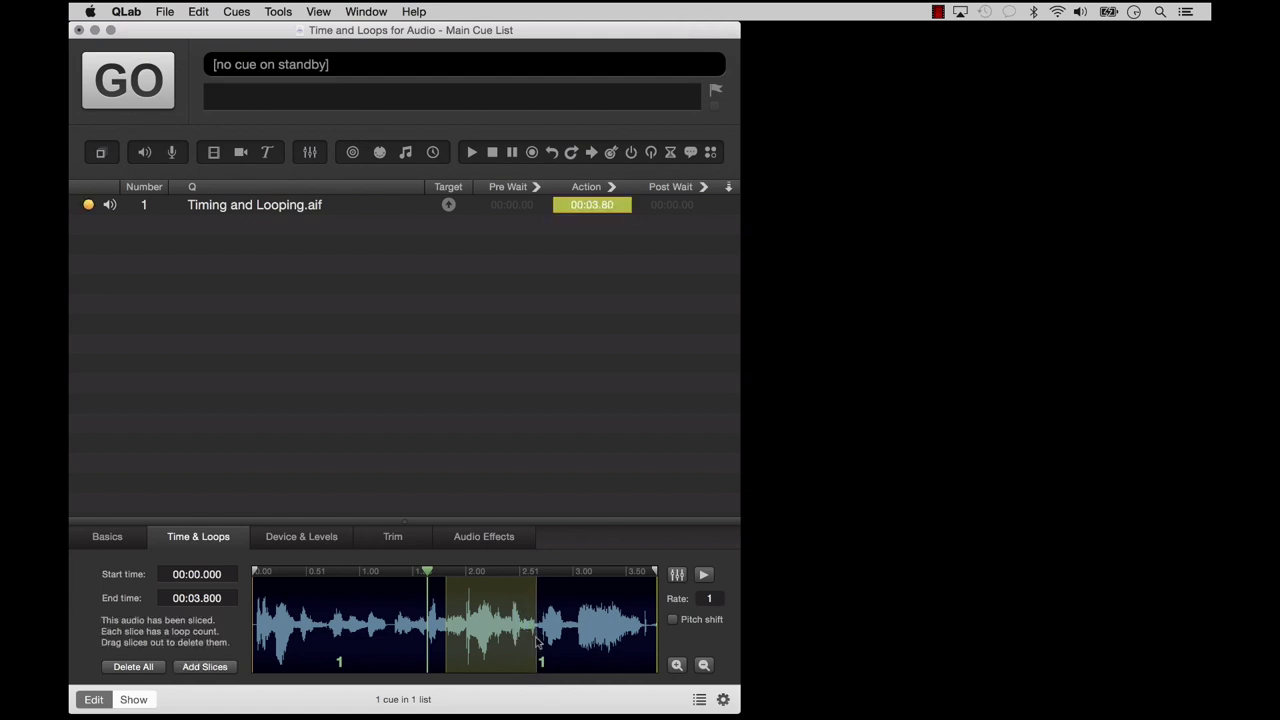
click(197, 668)
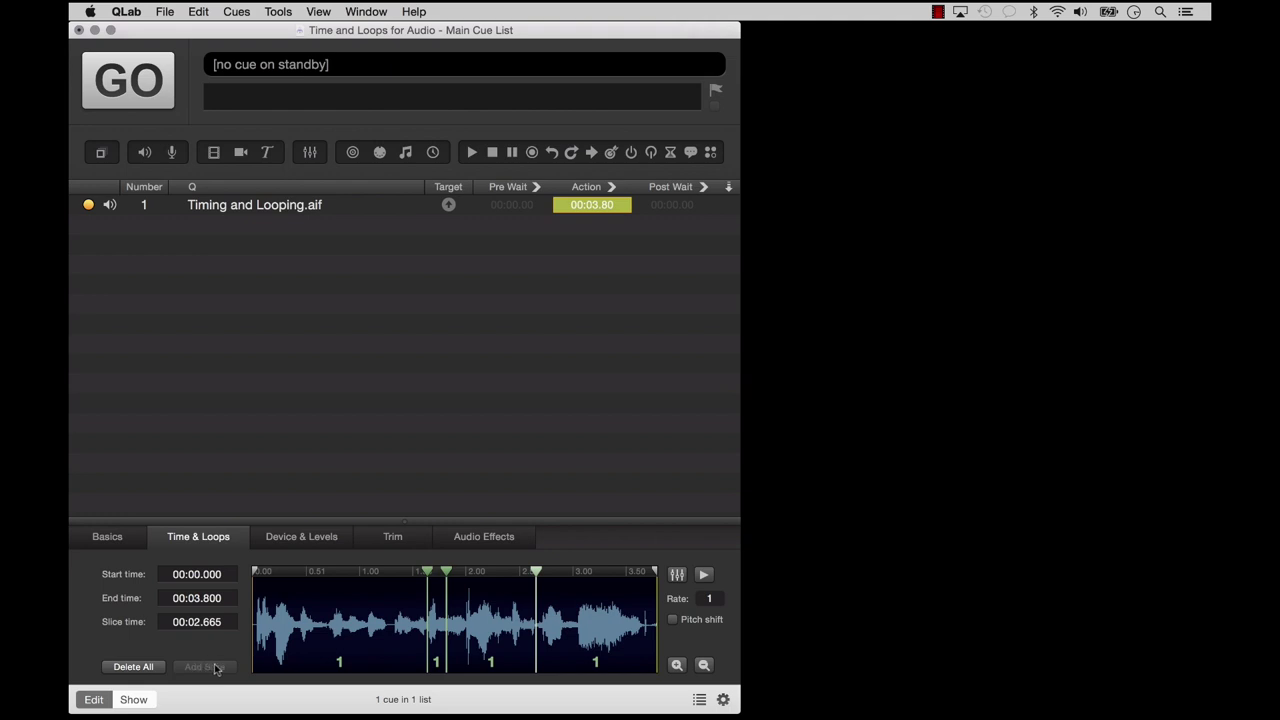
click(256, 648)
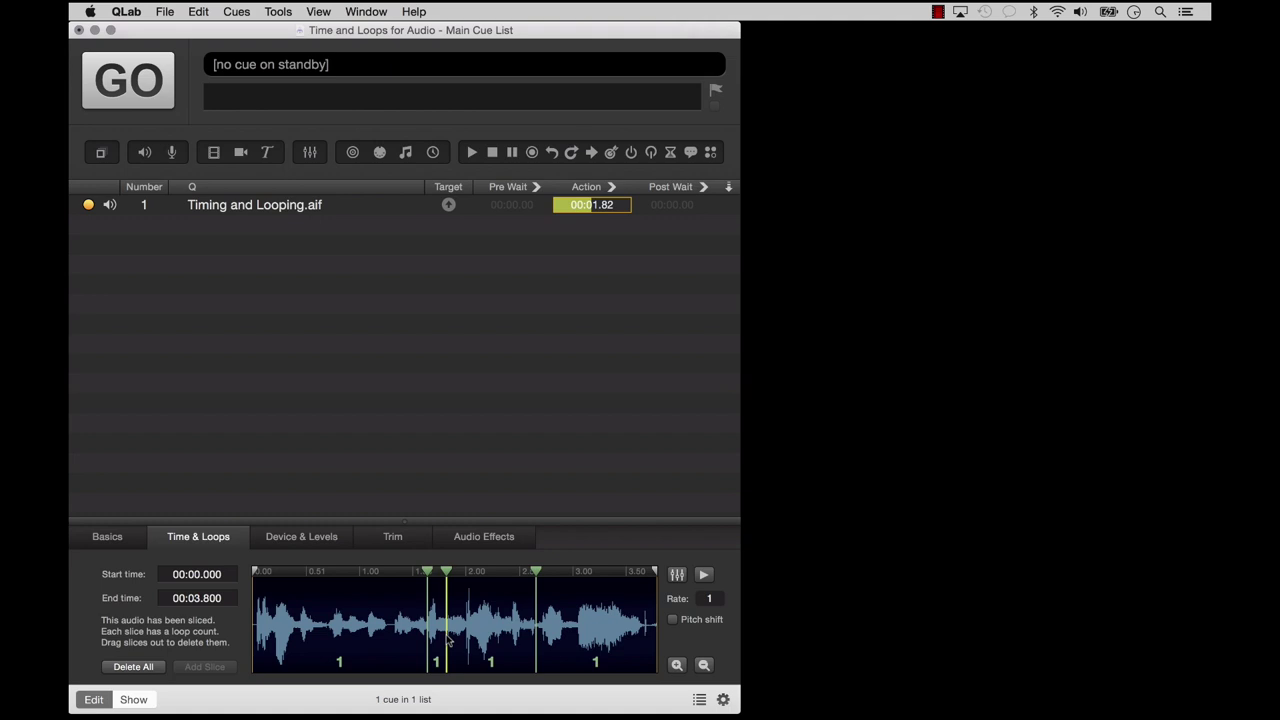
Step: Move the first slice marker on the waveform to 00:01.078
scroll(437, 590, up, 3)
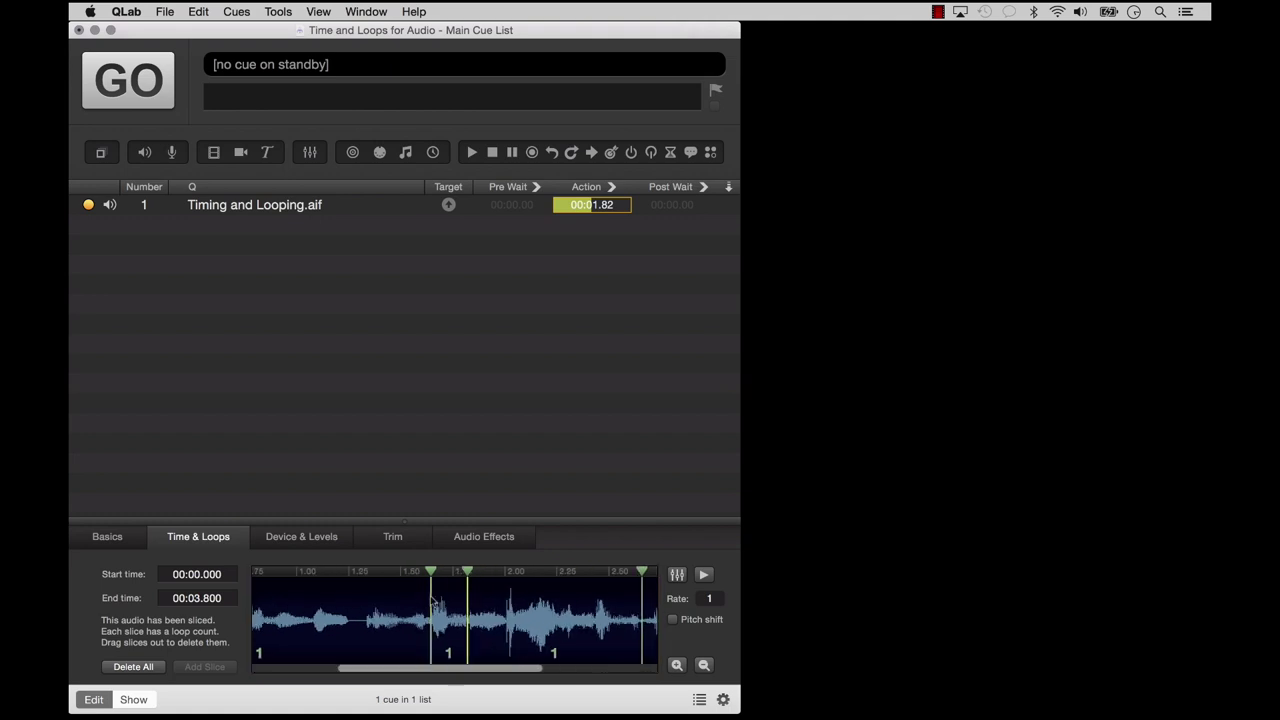
drag(428, 571, 303, 578)
scroll(305, 625, down, 2)
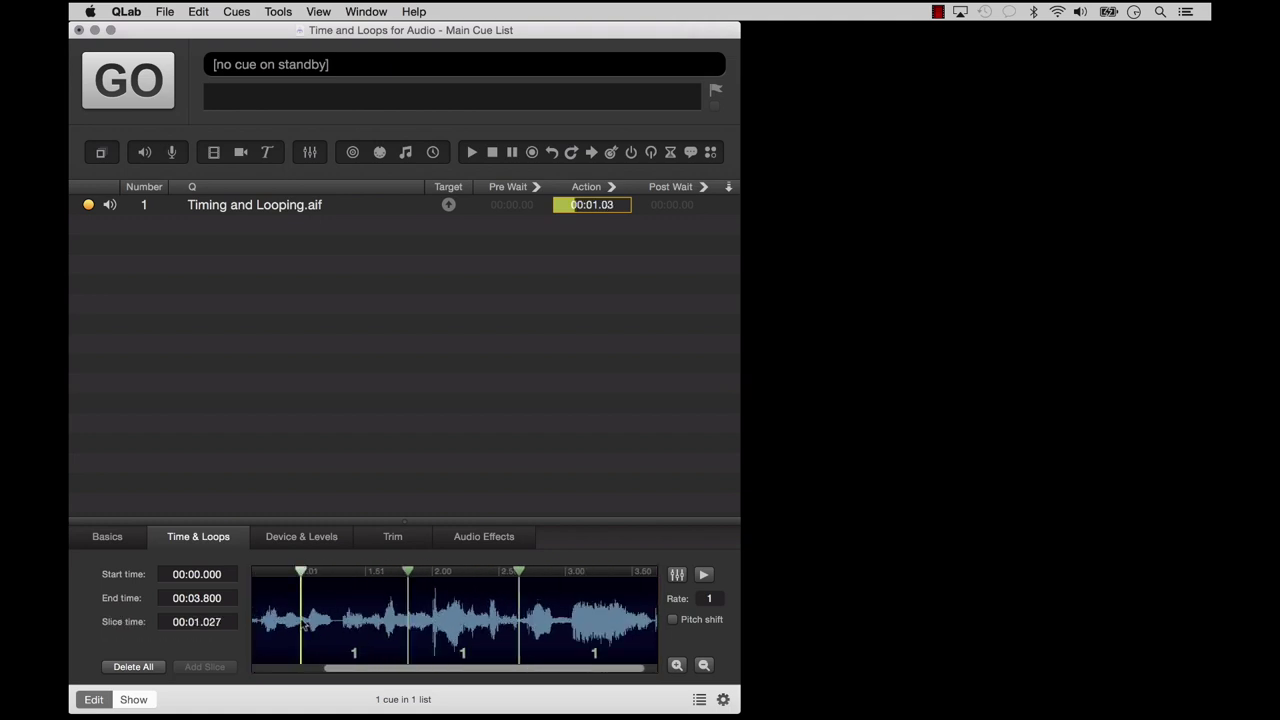
scroll(305, 625, left, 1)
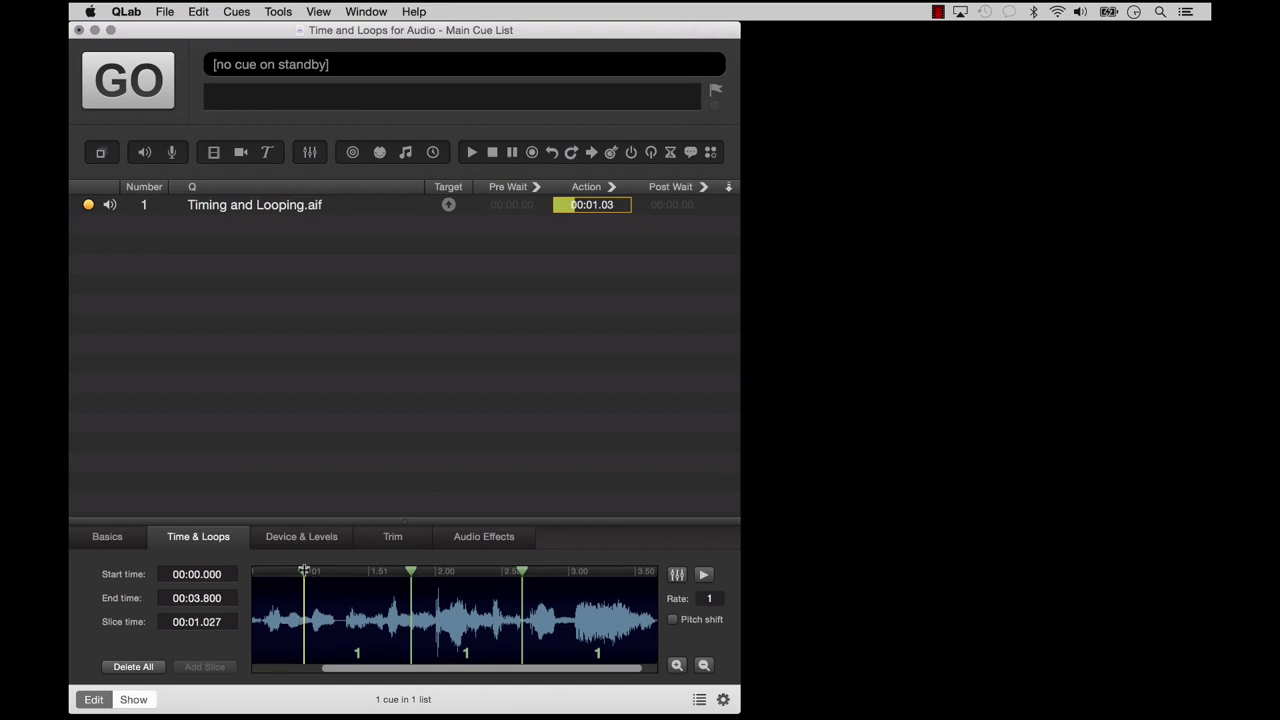
drag(305, 570, 311, 569)
click(410, 569)
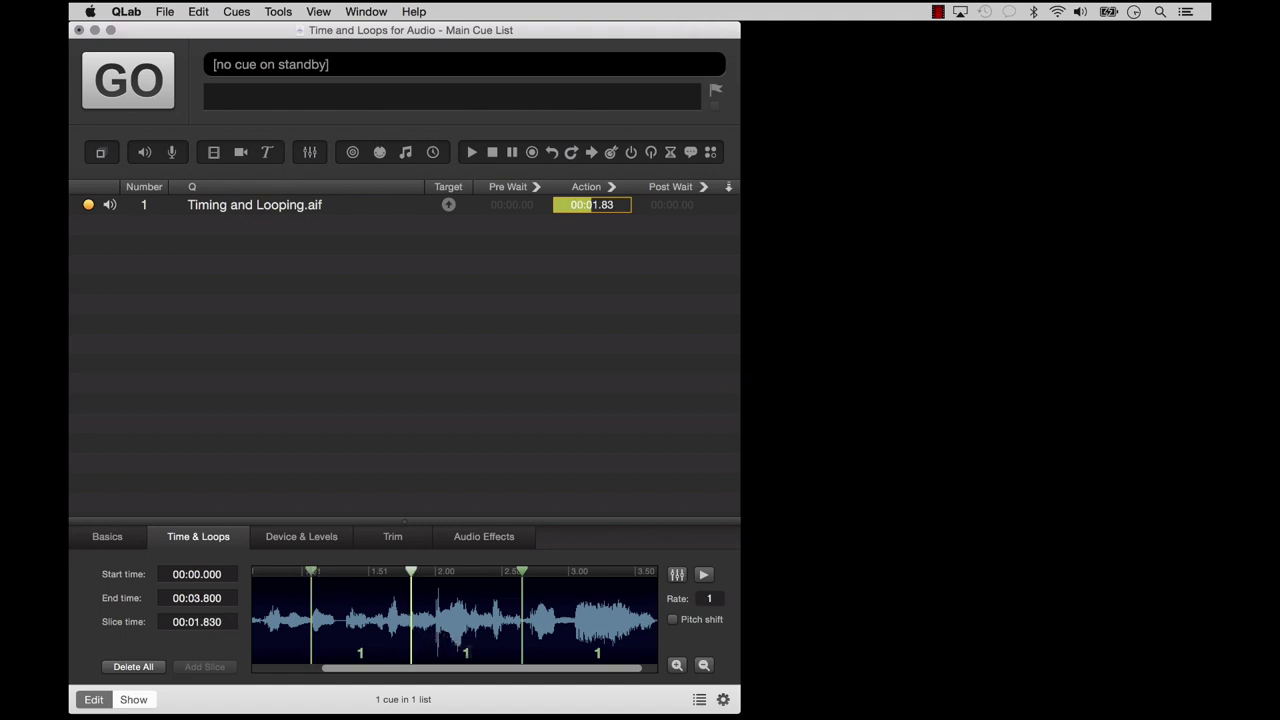
click(313, 572)
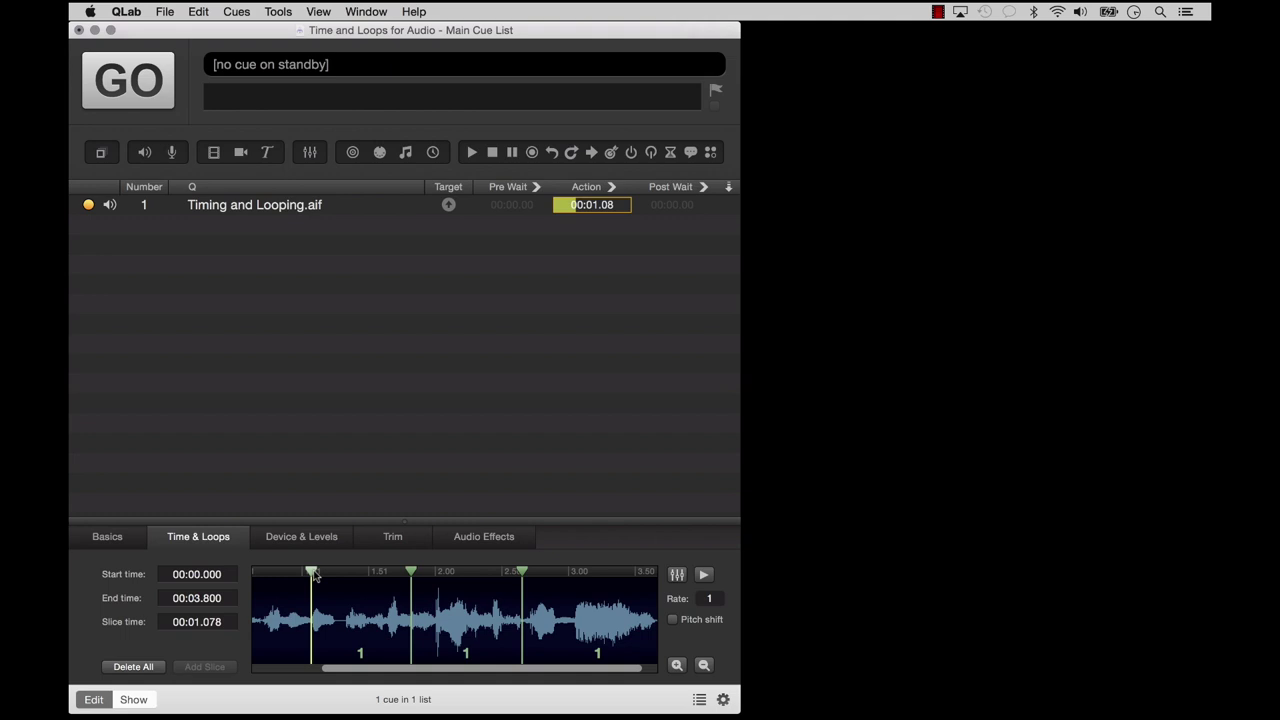
Step: Set the third slice's play count to 4 and the second slice's to 2, and preview the cue from its beginning
scroll(320, 610, left, 5)
scroll(320, 611, up, 2)
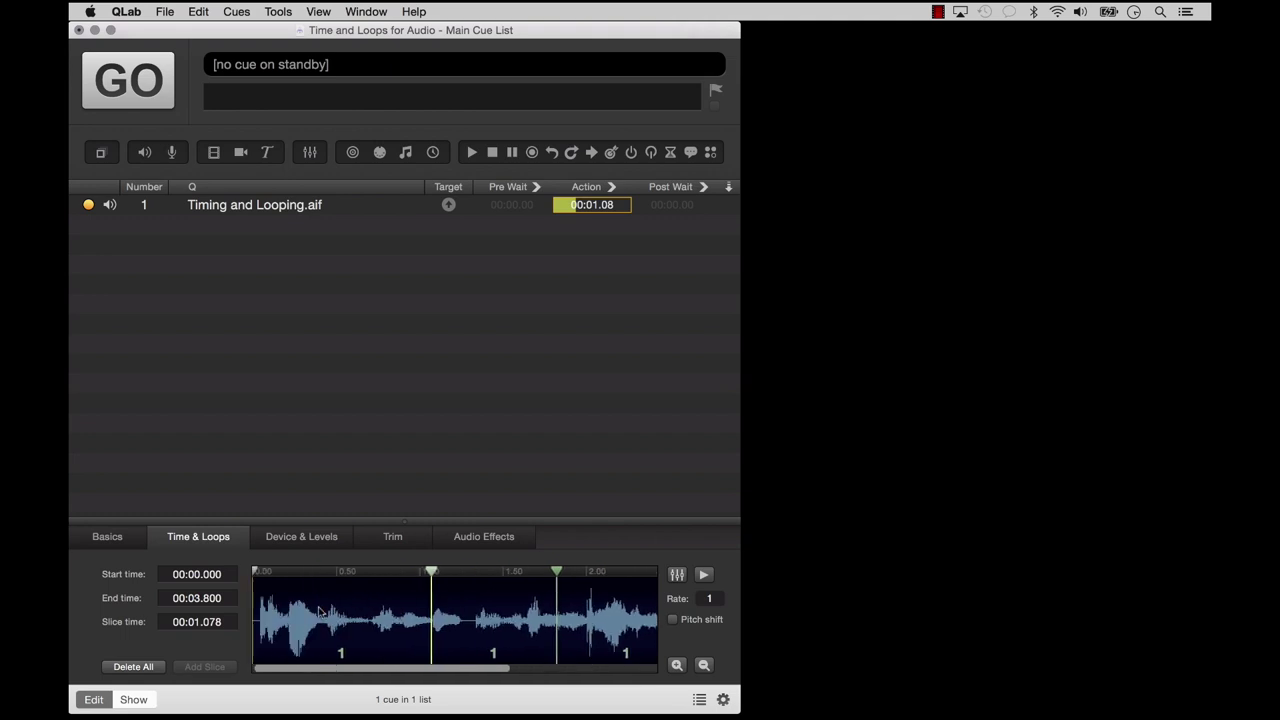
scroll(487, 656, right, 6)
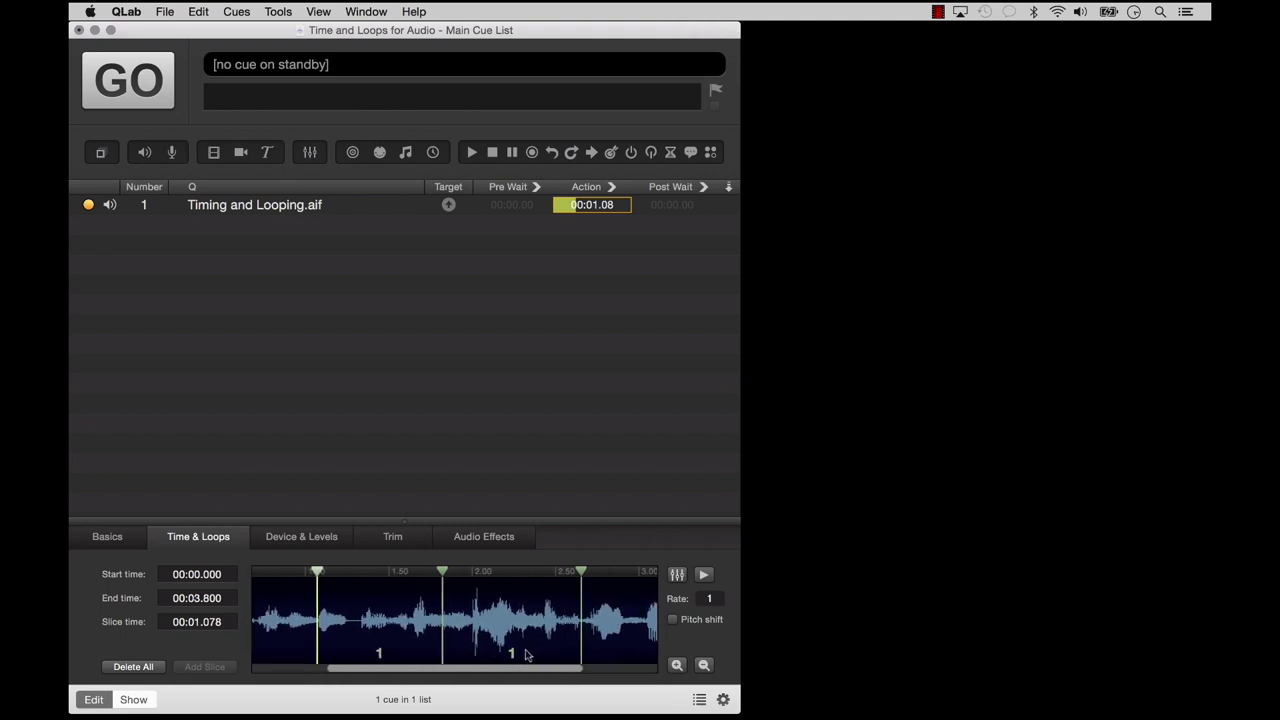
double_click(512, 653)
text(4)
key(Return)
click(384, 653)
scroll(417, 646, down, 5)
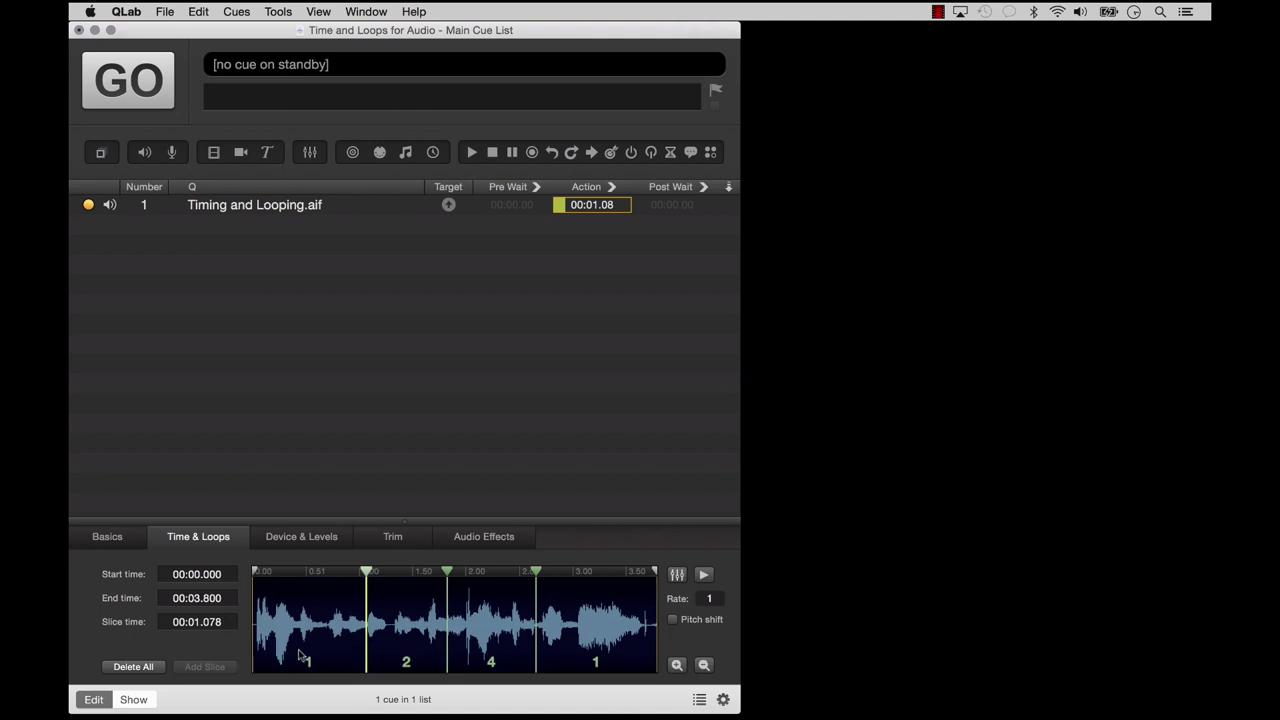
click(255, 637)
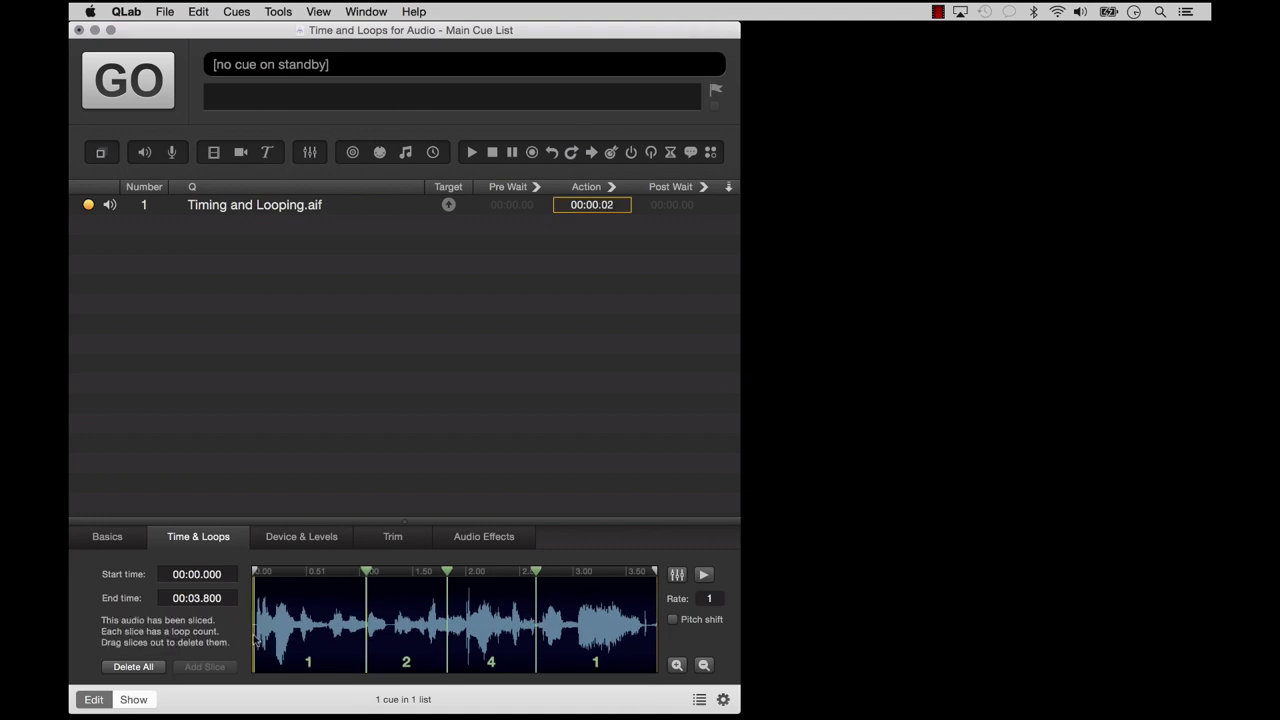
key(v)
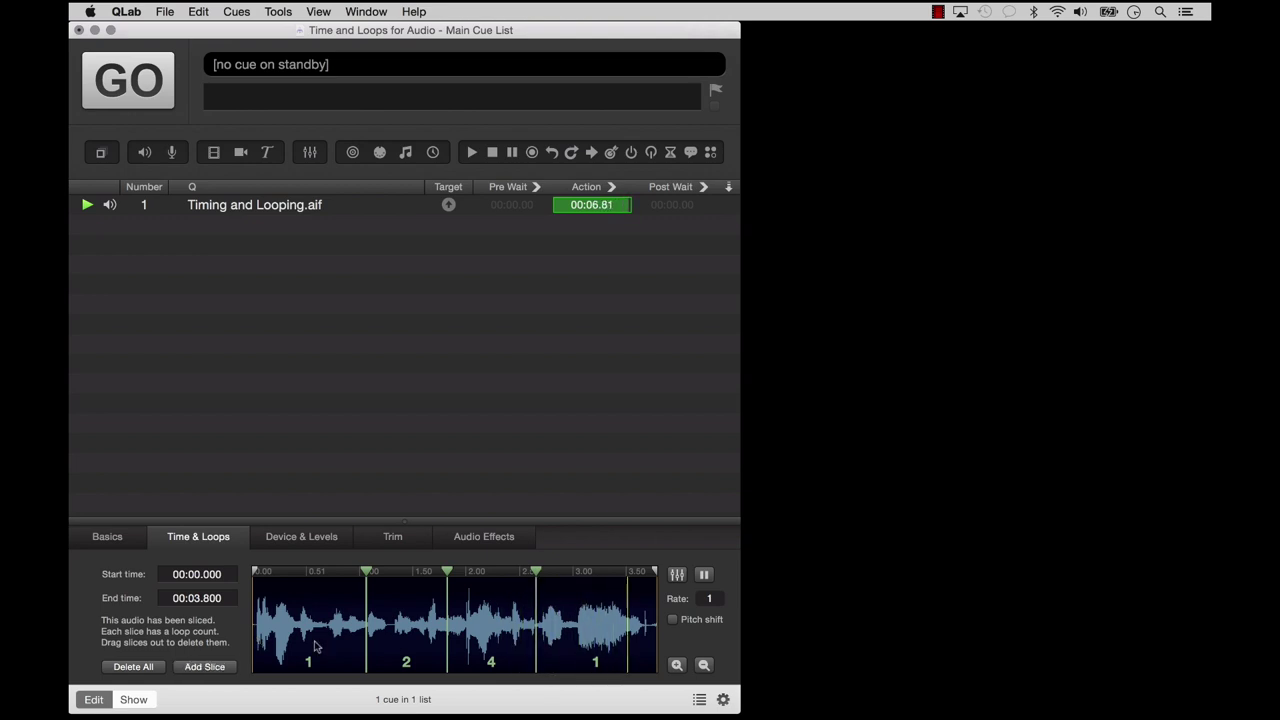
Step: Set the last slice to loop infinitely, preview the cue and stop playback
click(596, 662)
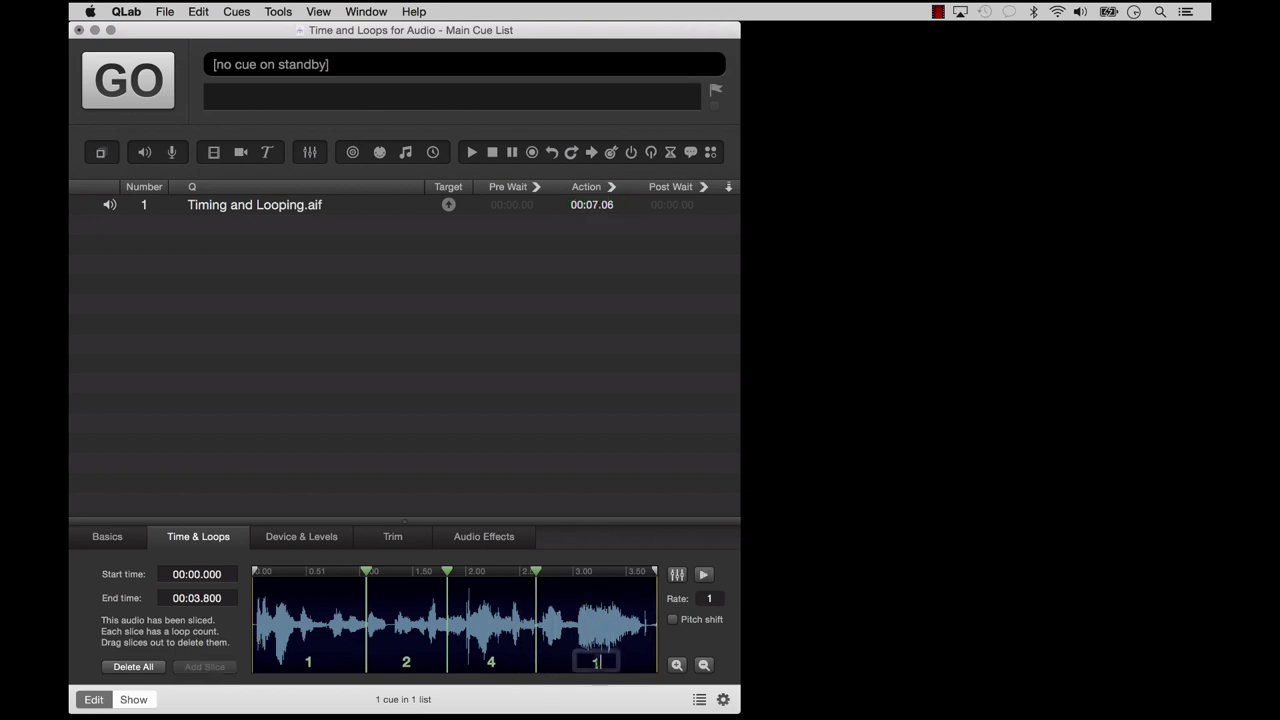
key(Return)
key(v)
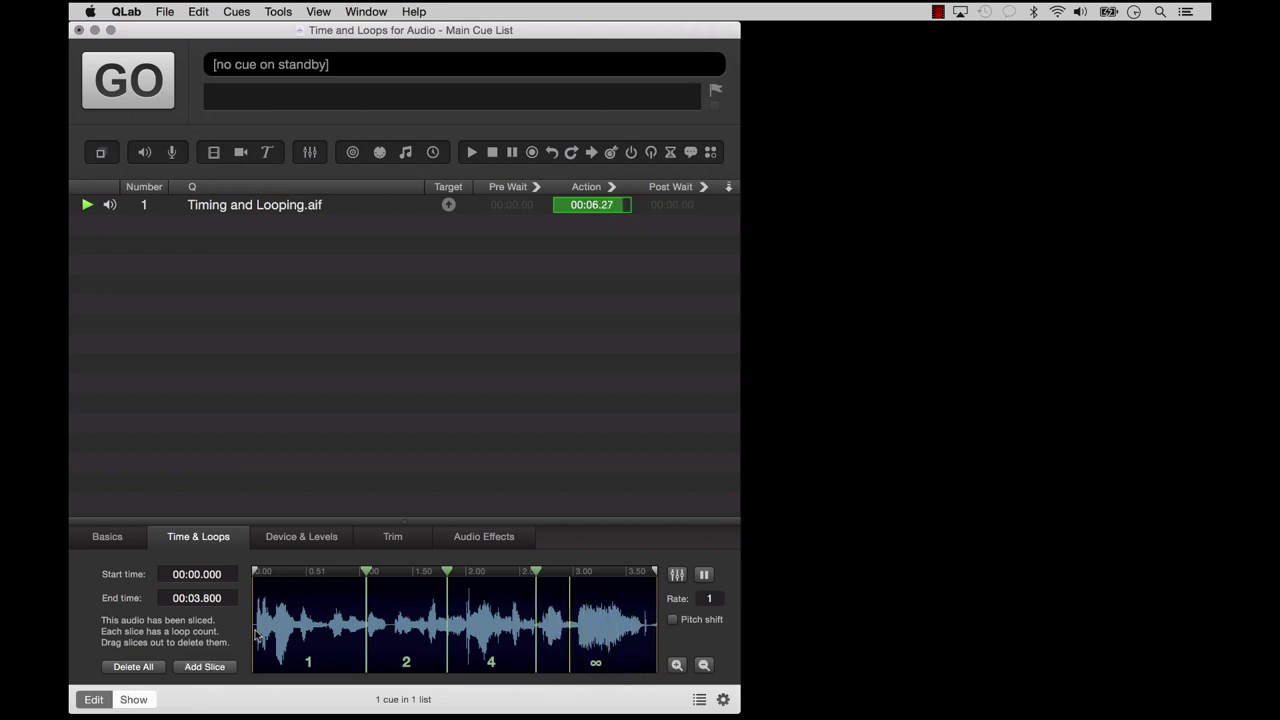
key(Escape)
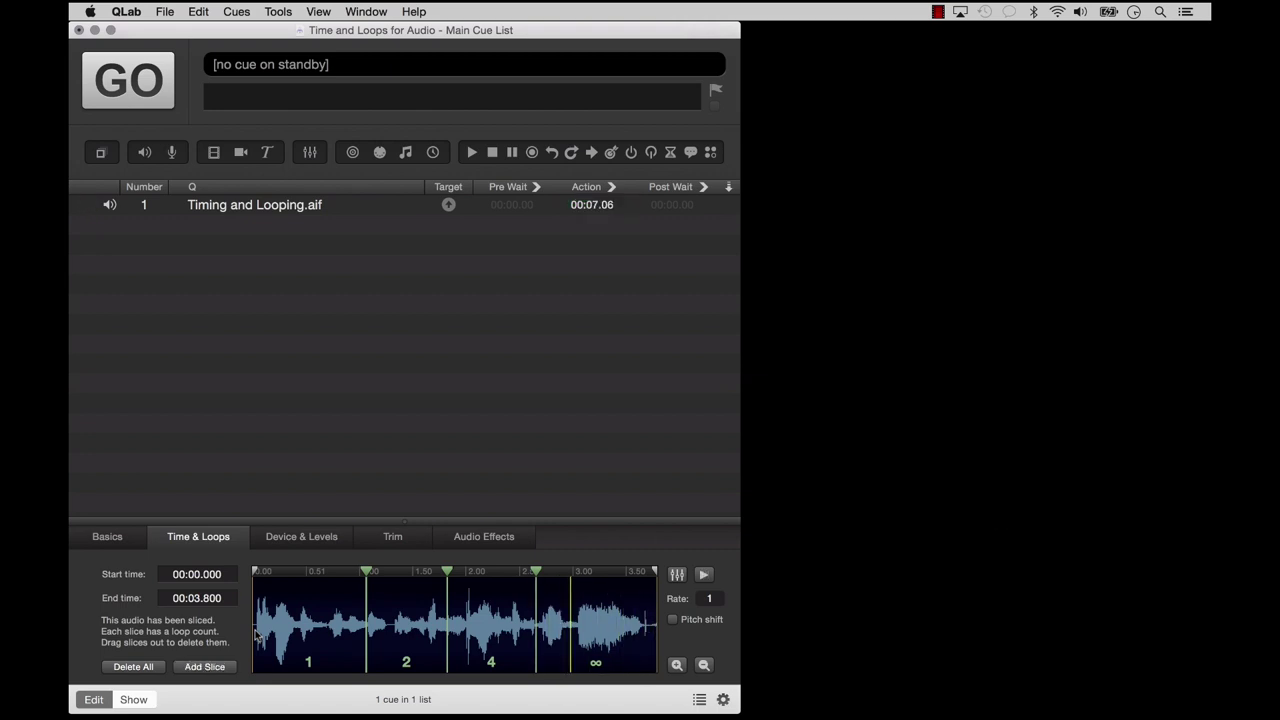
Step: Turn on the integrated fade envelope over the cue's waveform
click(678, 577)
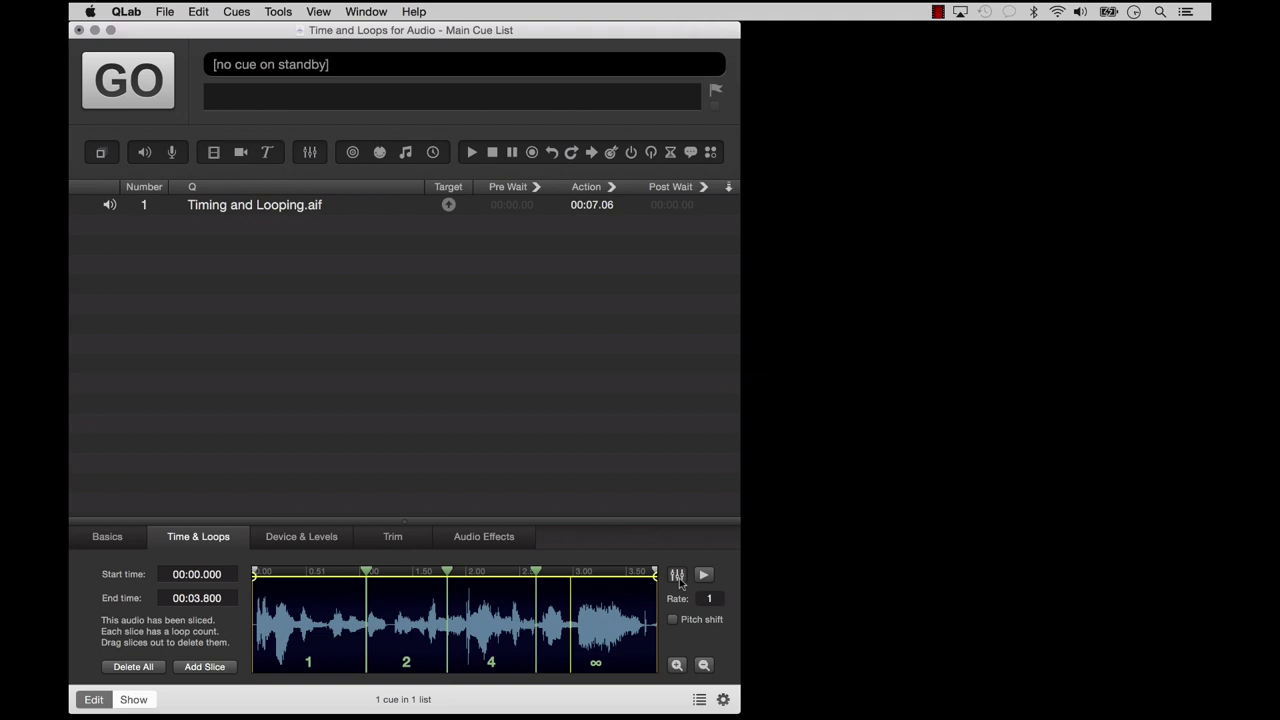